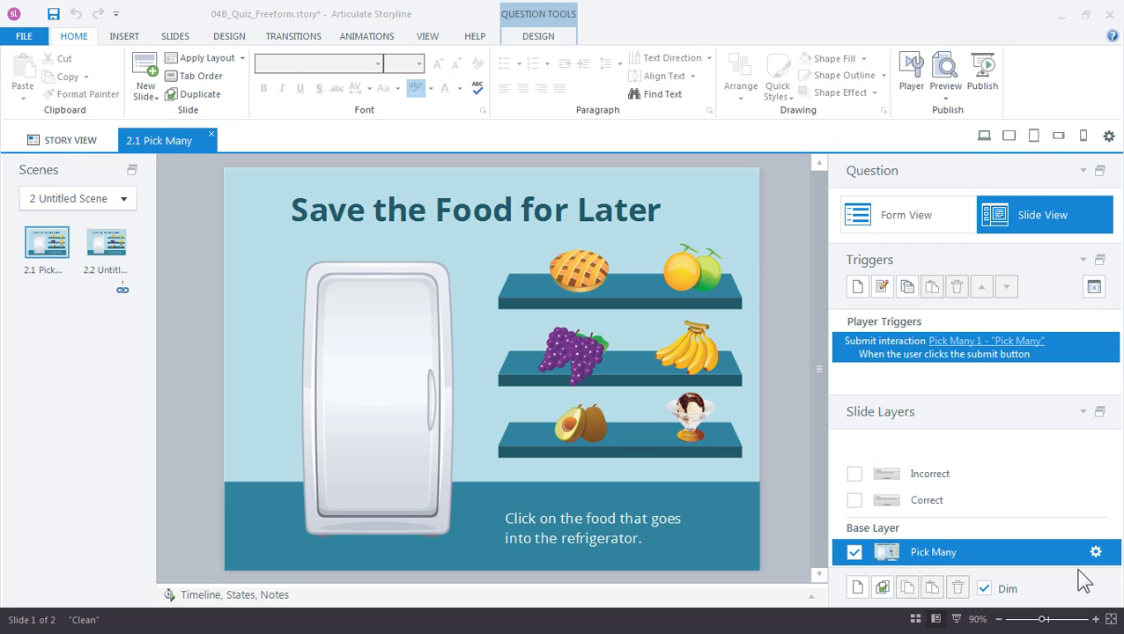
Step: Preview the Pick Many slide, add the grapes to the chosen foods, submit the answer, and close the preview
key(F12)
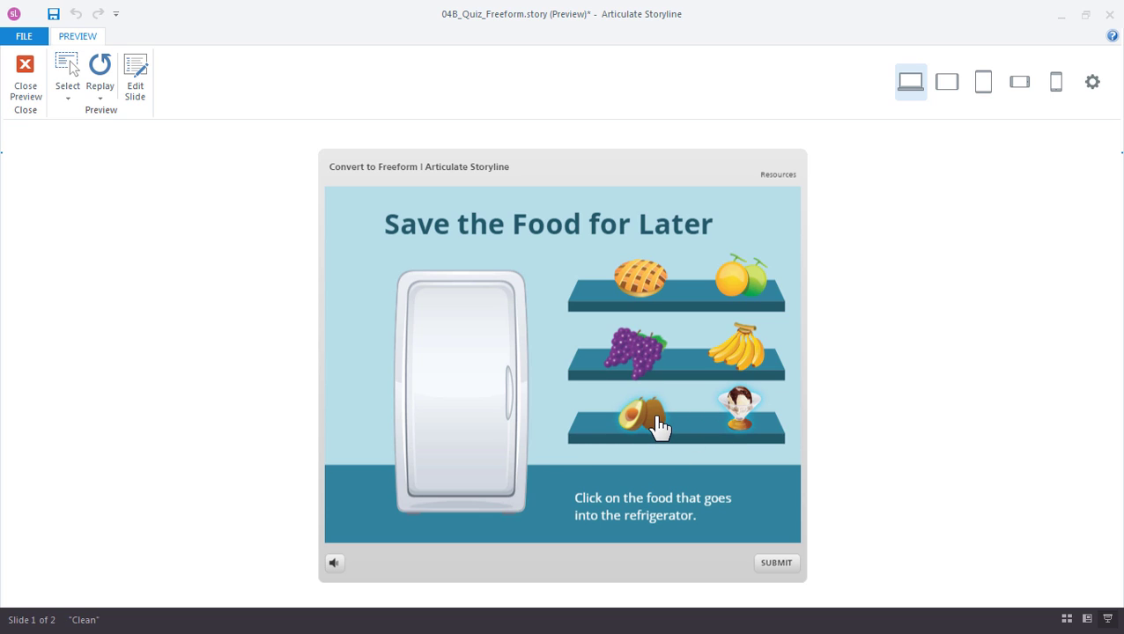
click(636, 357)
click(768, 564)
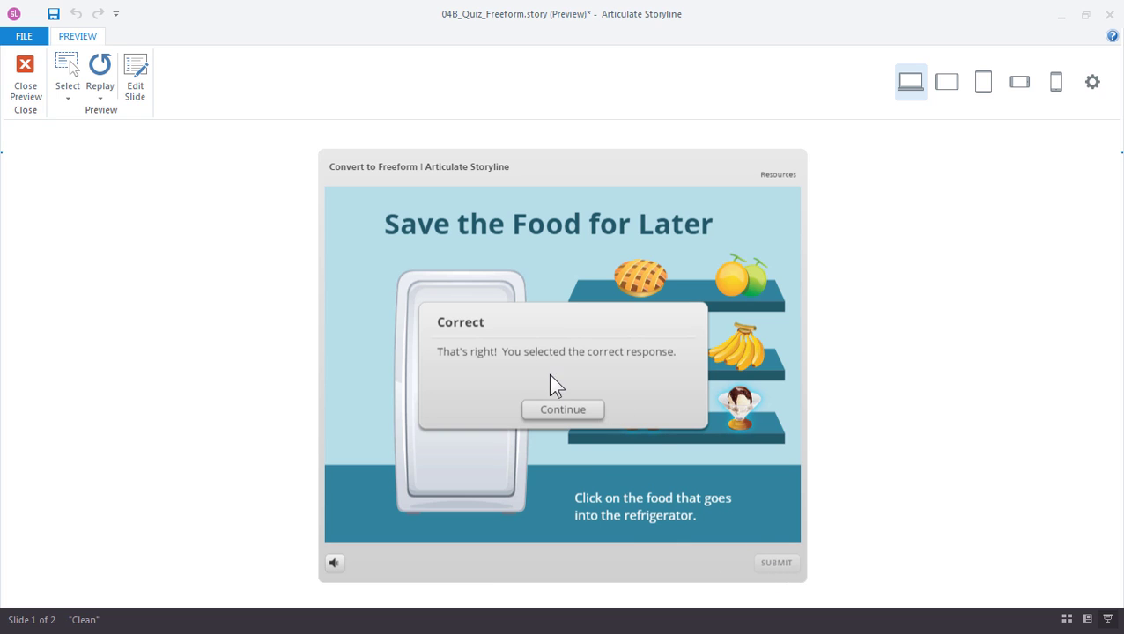
click(563, 411)
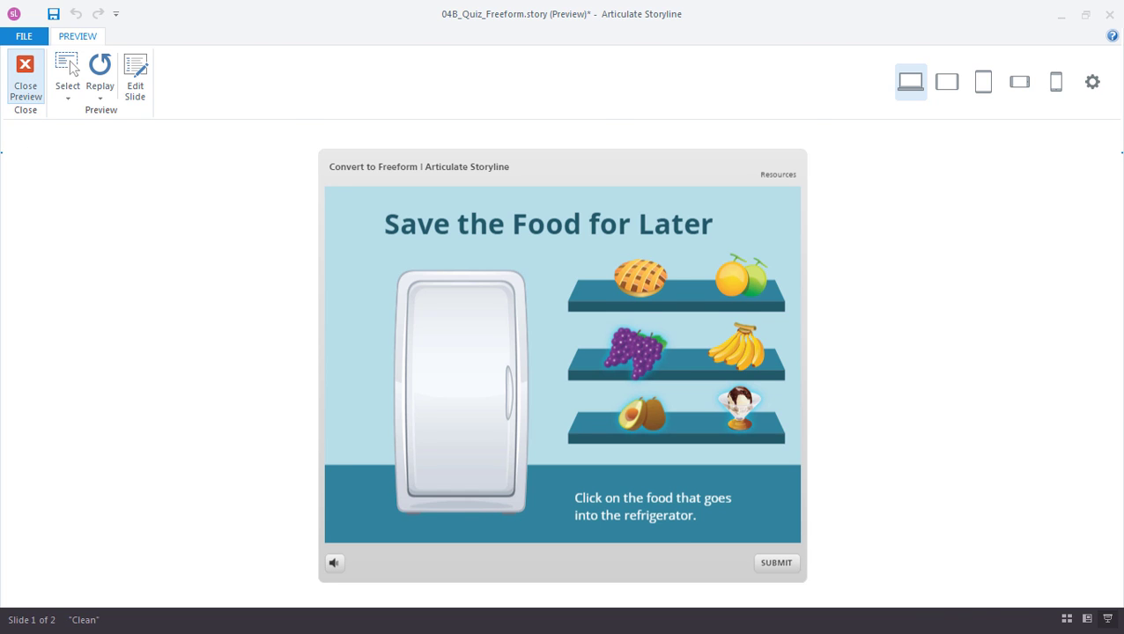
click(25, 78)
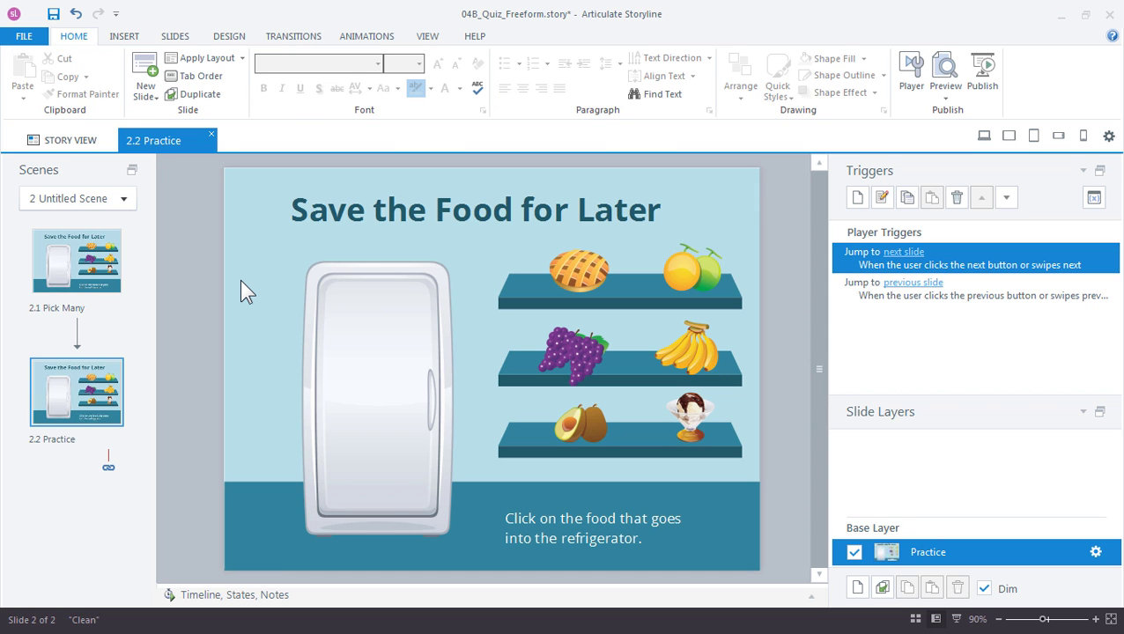
Step: Inspect the separate objects on the 2.2 Practice slide: refrigerator, shelves, food pictures, and title
click(101, 393)
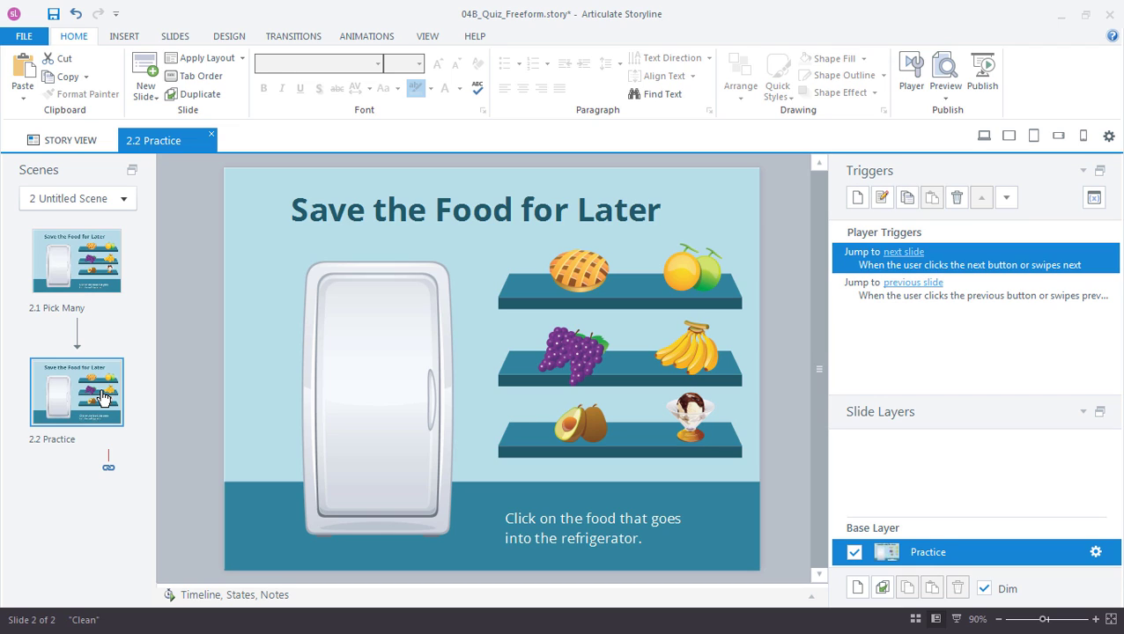
click(333, 386)
click(517, 375)
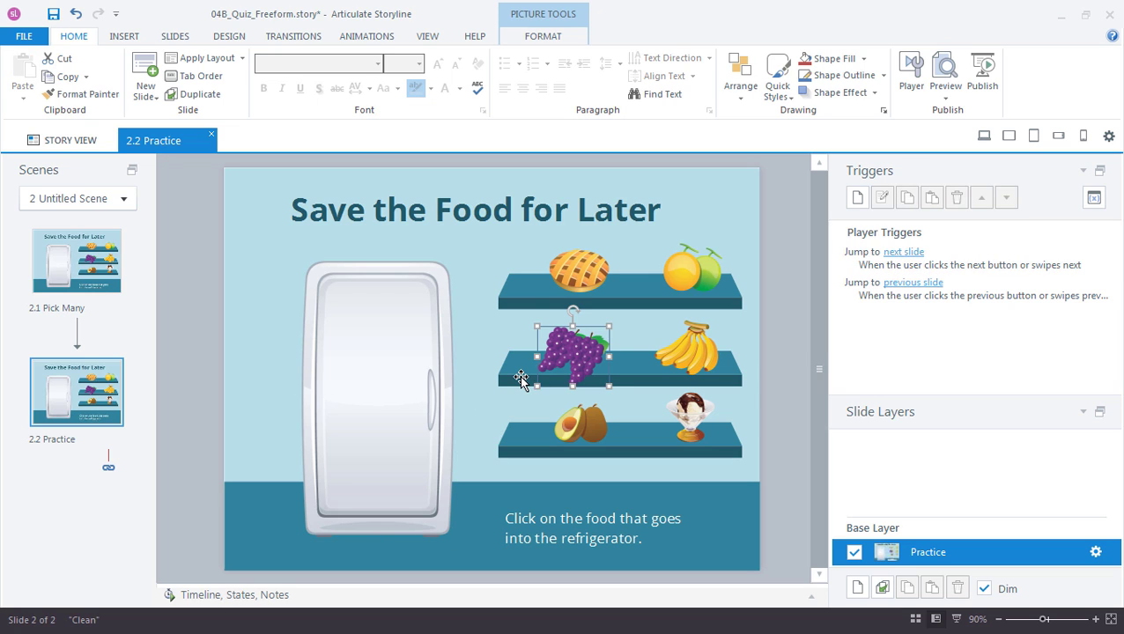
click(519, 379)
click(530, 291)
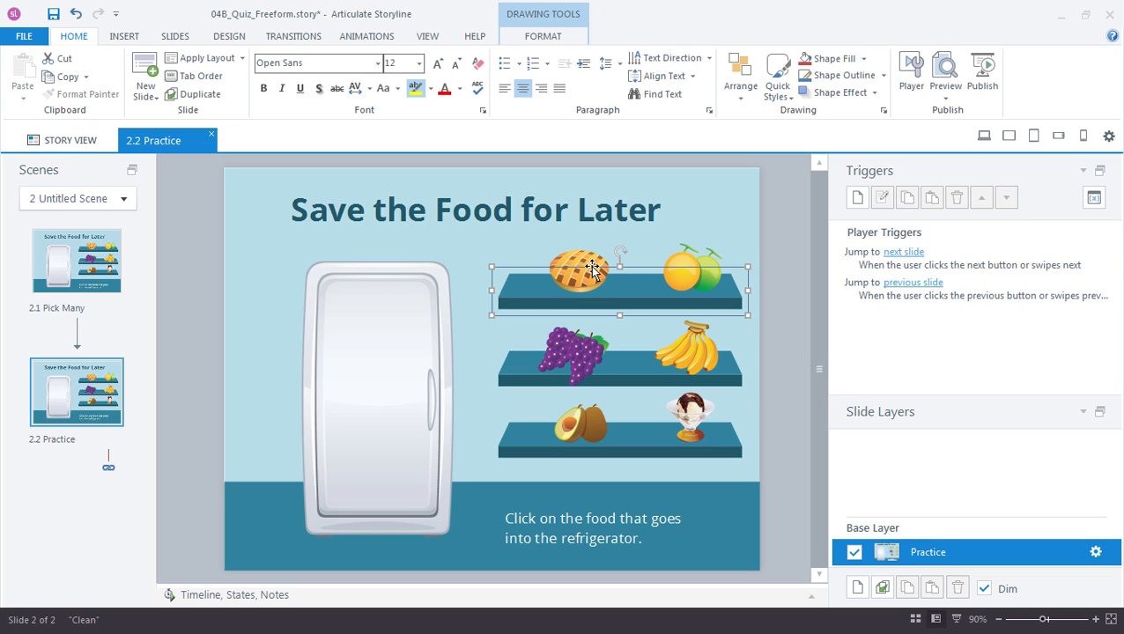
click(581, 282)
click(690, 276)
click(617, 212)
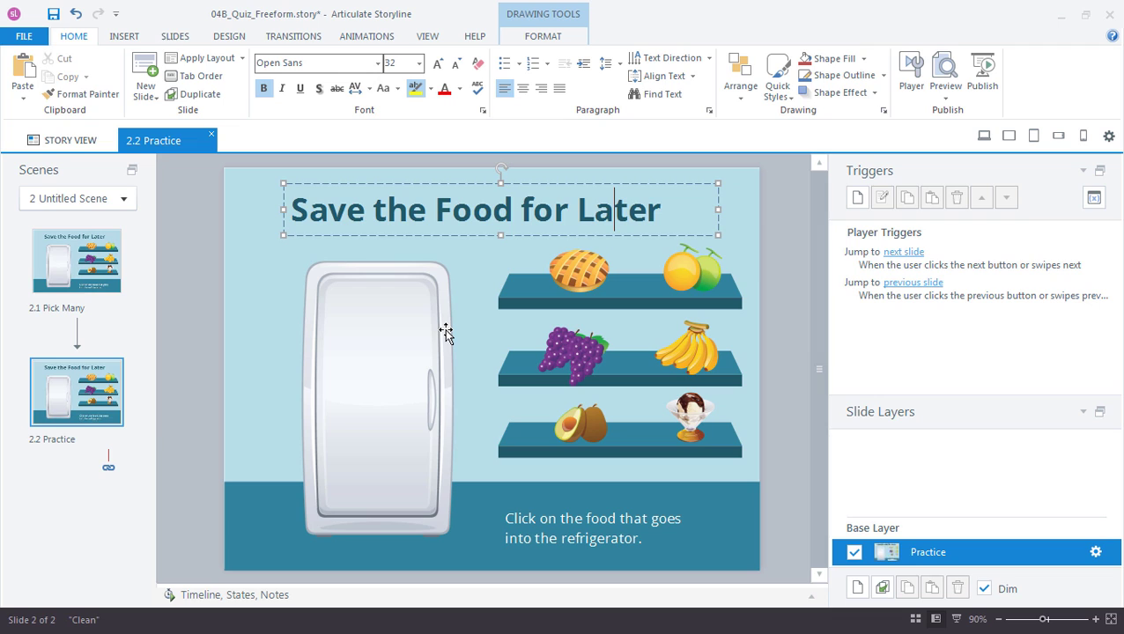
click(695, 344)
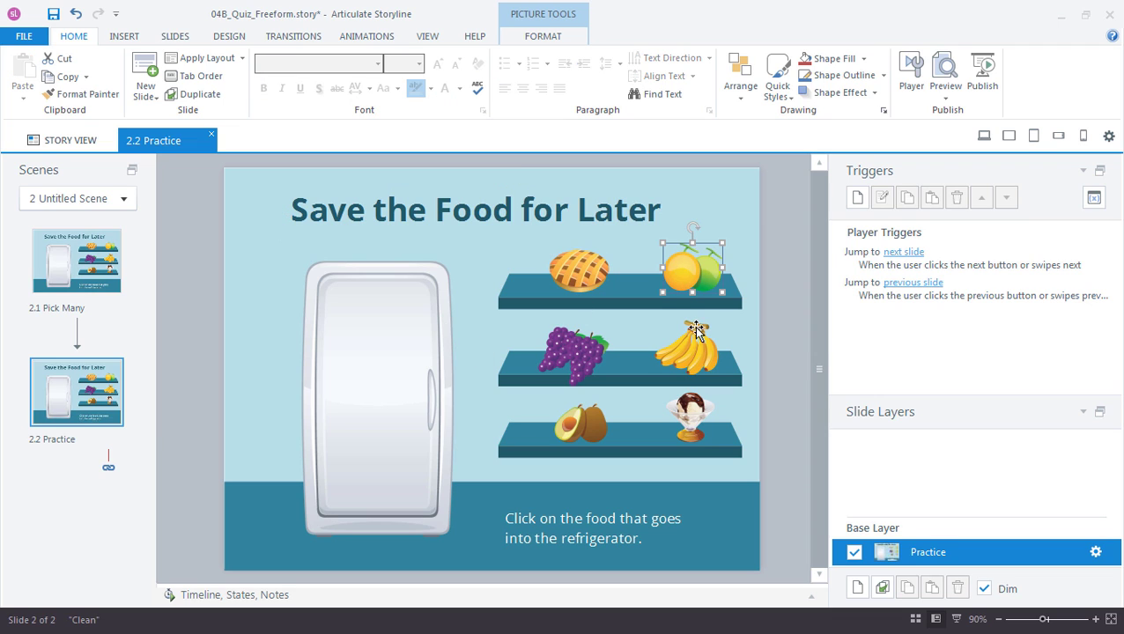
click(349, 335)
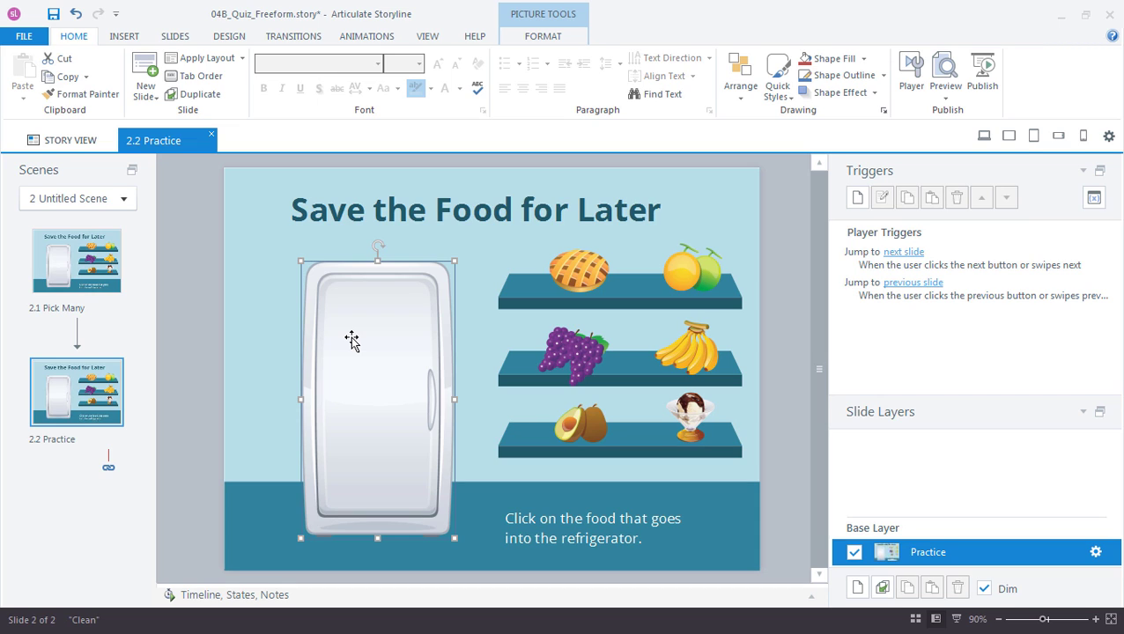
Step: Convert the Practice slide to a Pick Many freeform question
click(131, 38)
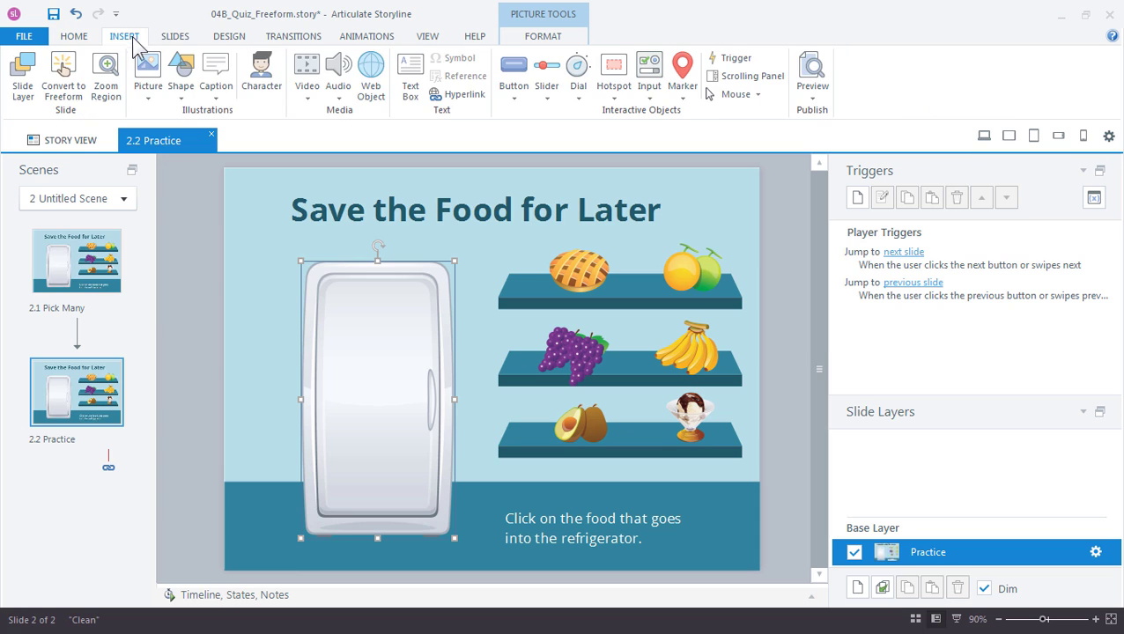
click(75, 101)
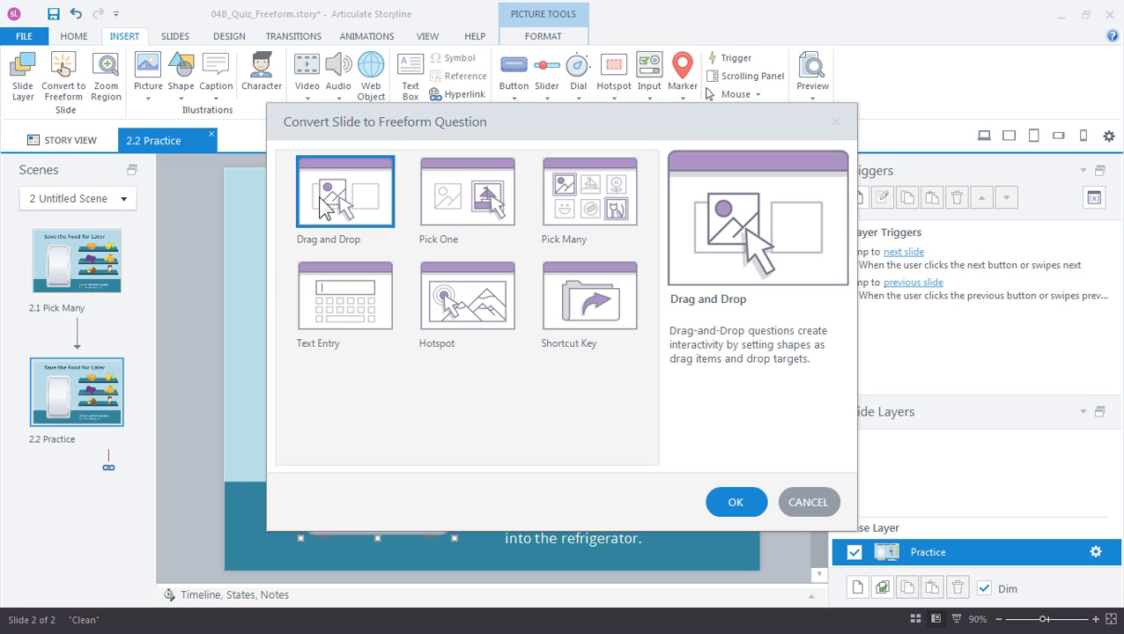
click(602, 214)
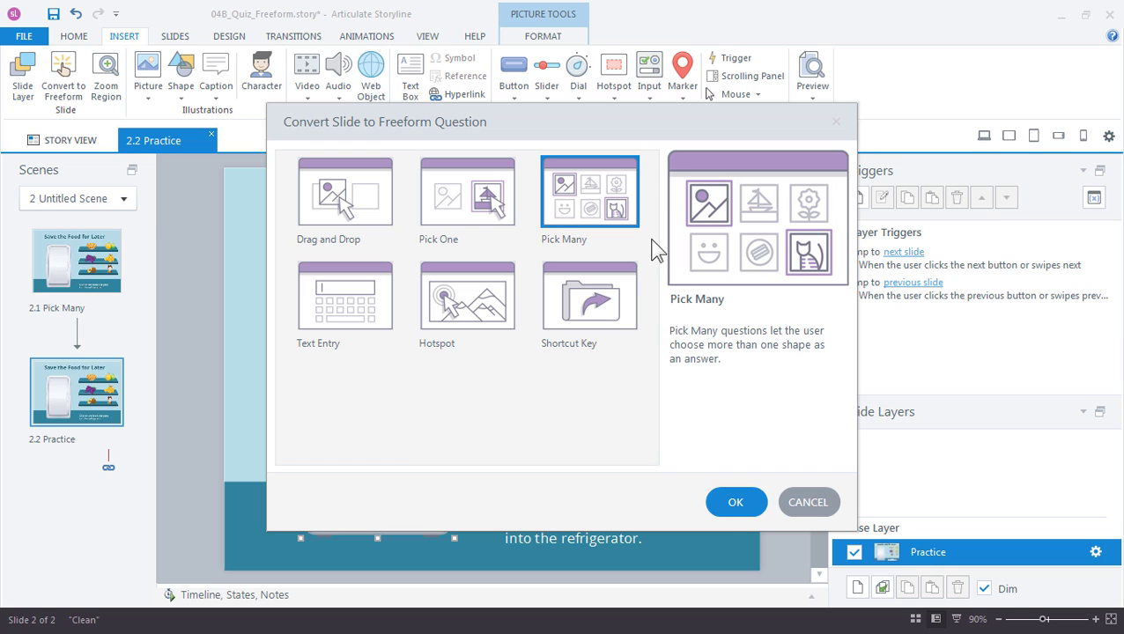
click(735, 502)
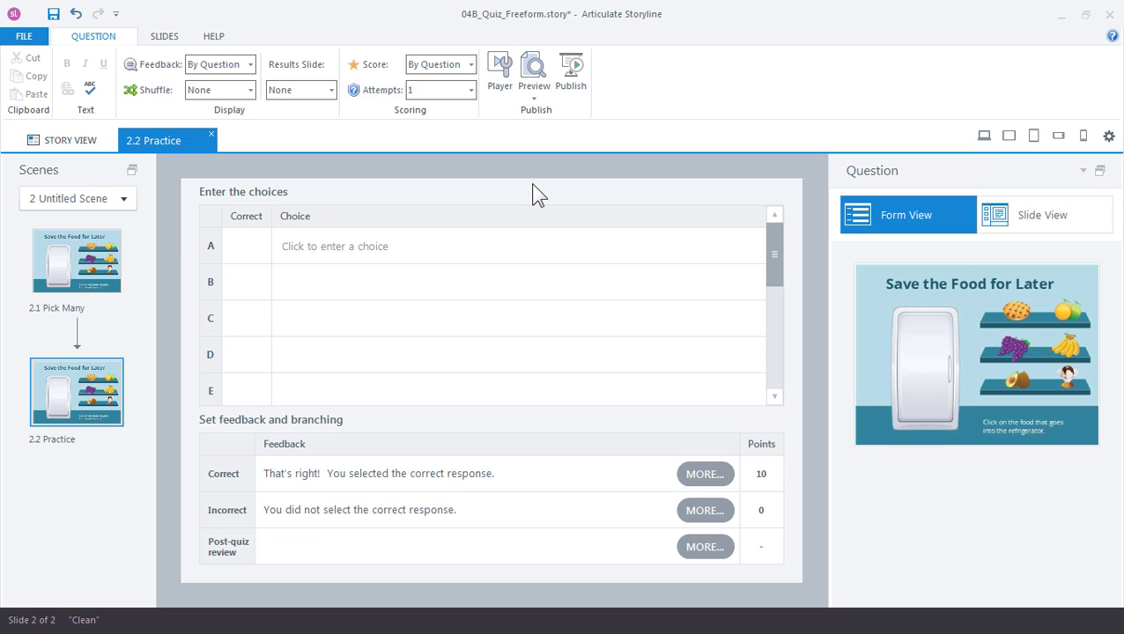
Step: Assign the pie.png, oranges.png, and grapes.png pictures as answer choices A, B, and C
click(340, 249)
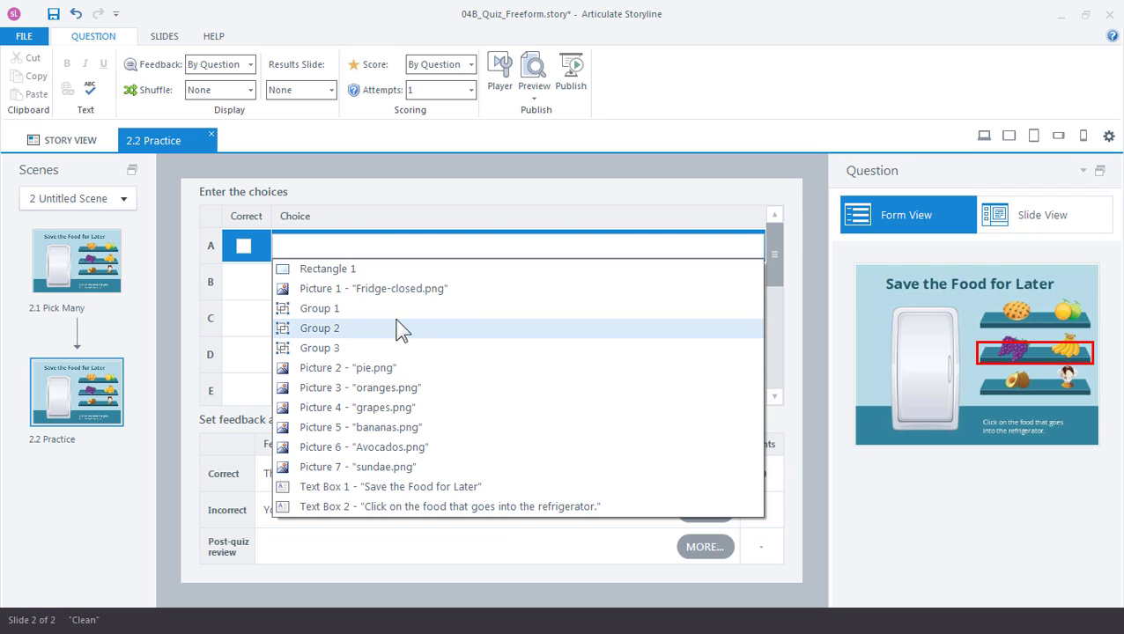
click(446, 368)
click(411, 275)
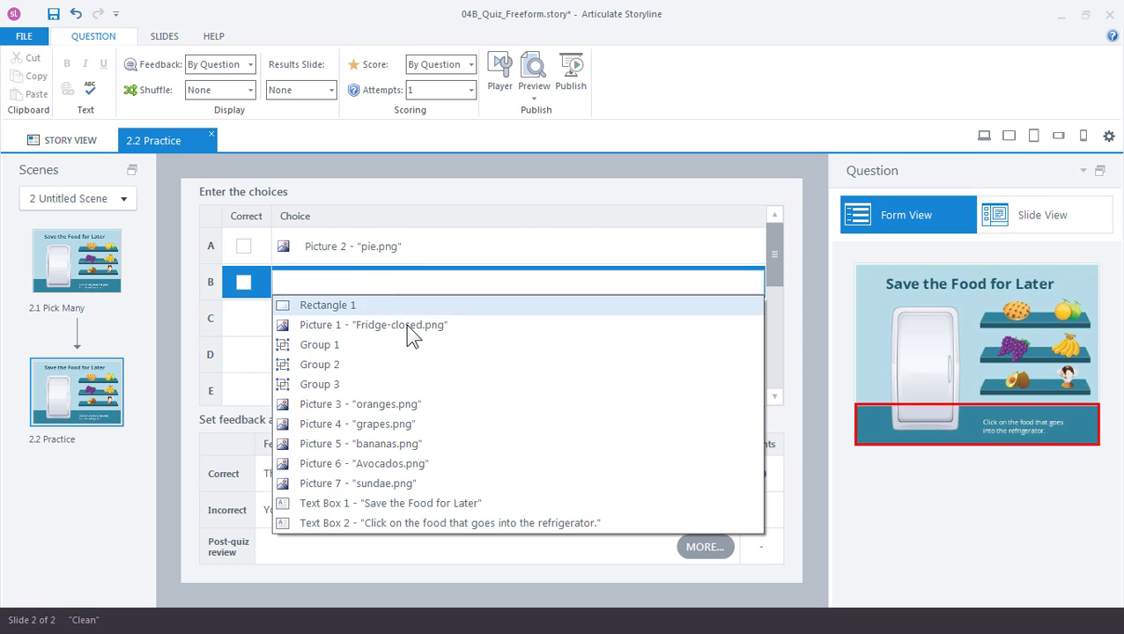
click(412, 404)
click(418, 319)
click(420, 438)
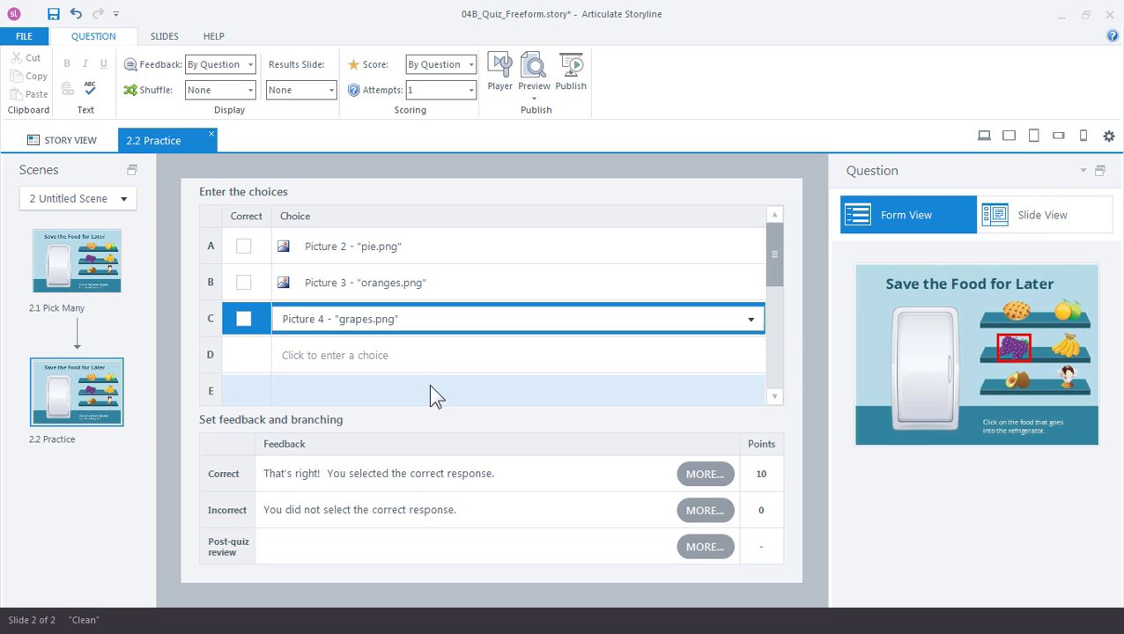
Step: Assign the bananas.png, Avocados.png, and sundae.png pictures as answer choices D, E, and F
click(428, 363)
click(398, 478)
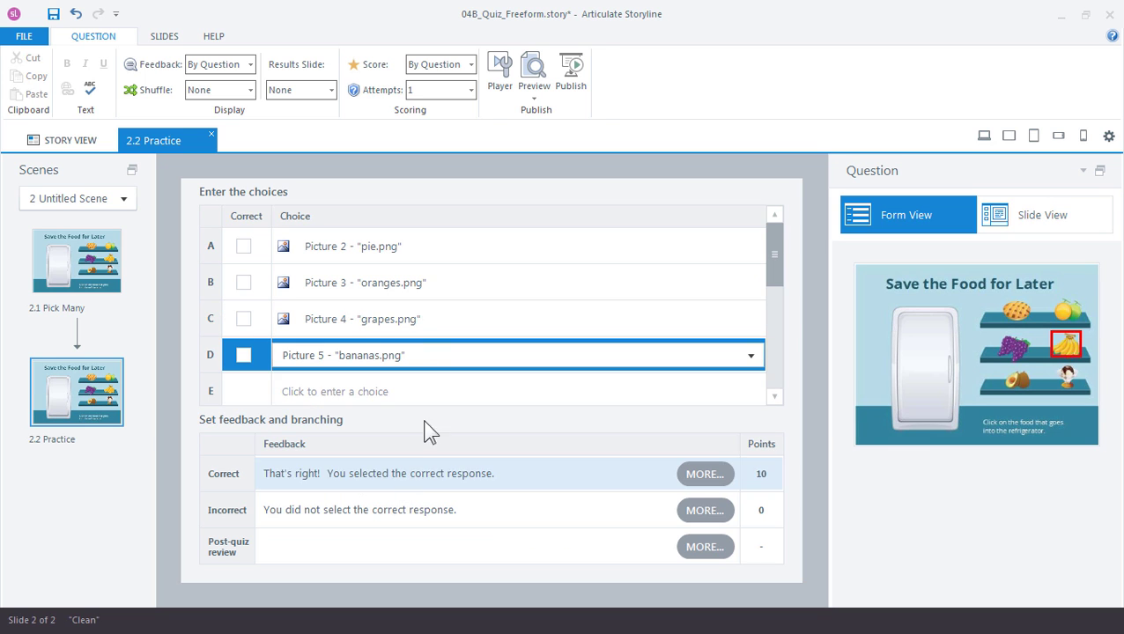
click(416, 391)
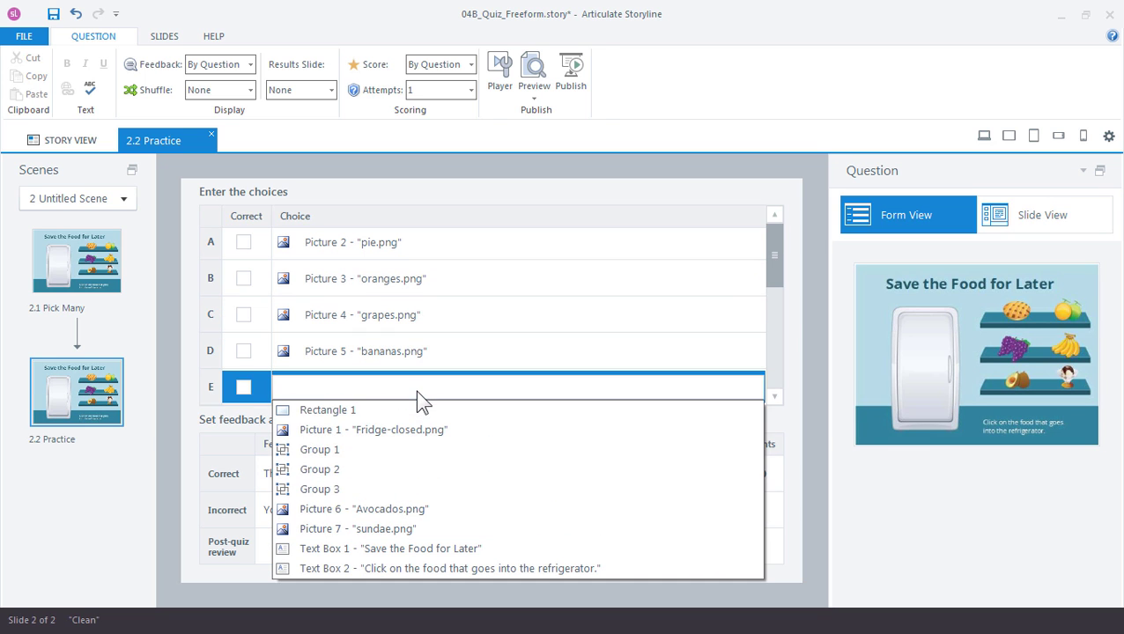
click(405, 511)
scroll(771, 295, down, 1)
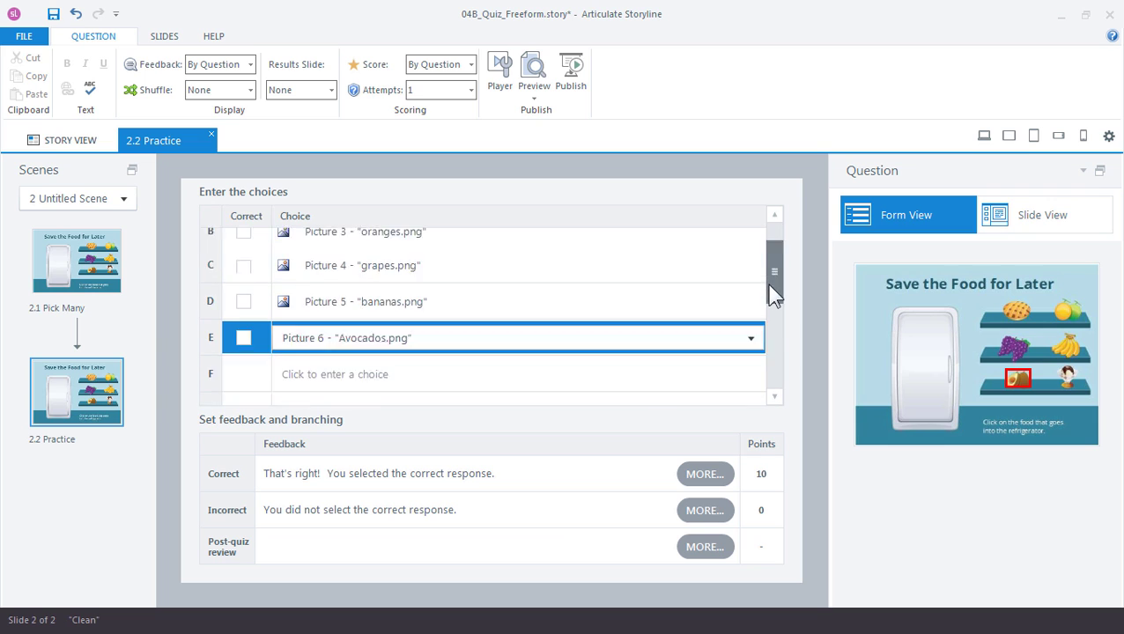
scroll(771, 295, down, 1)
click(441, 319)
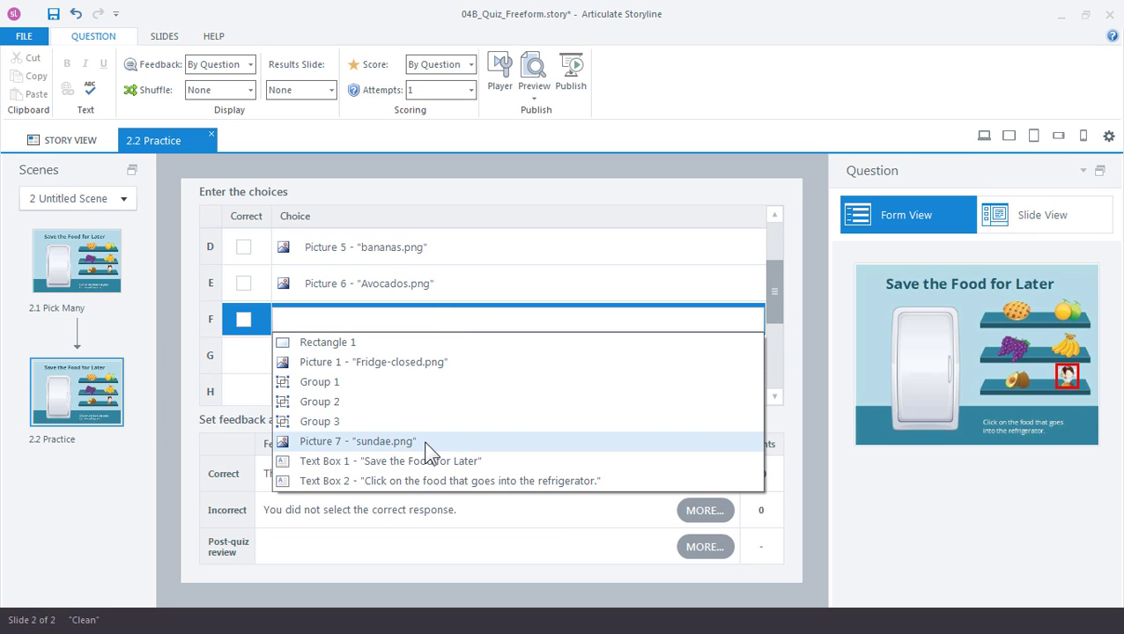
click(427, 449)
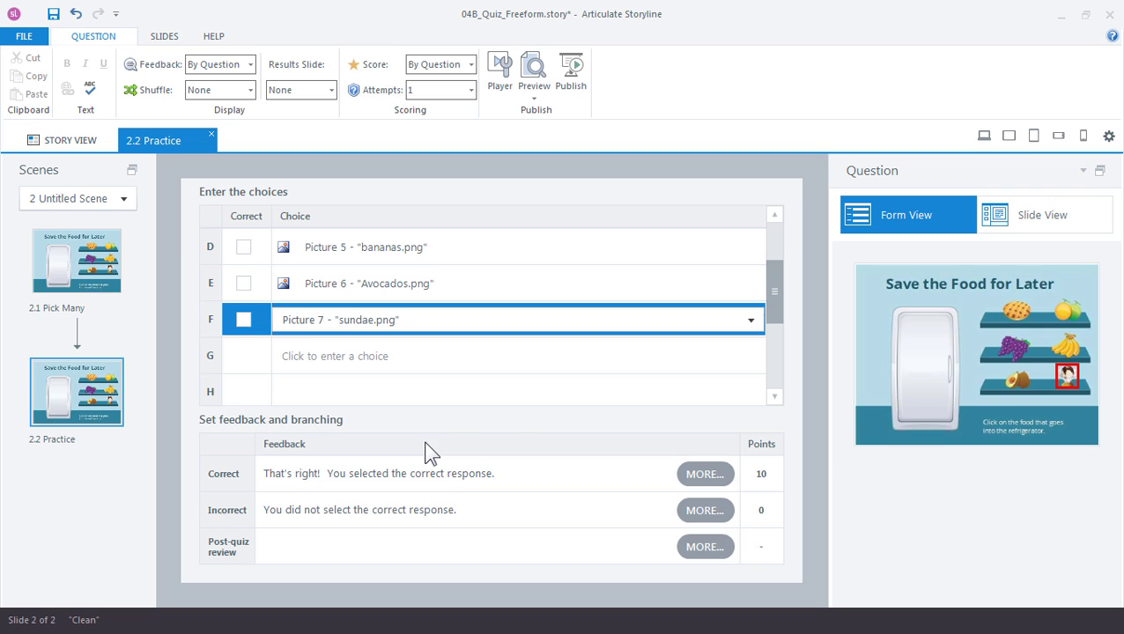
Step: Mark the sundae, avocados, and grapes choices as correct answers
scroll(775, 304, up, 1)
scroll(774, 290, up, 1)
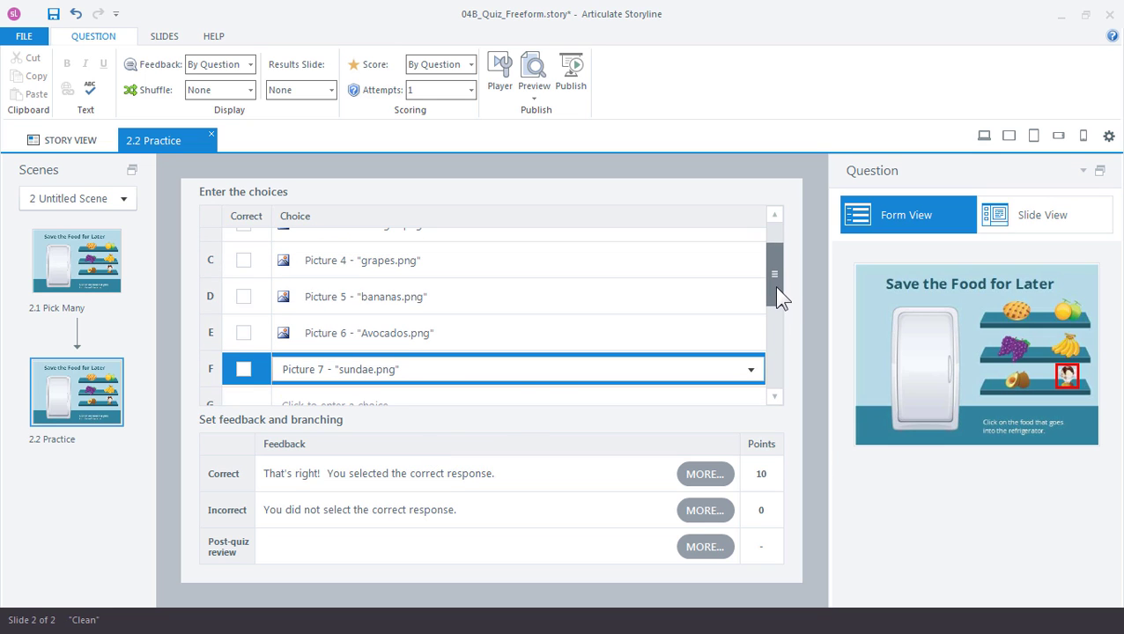
click(243, 369)
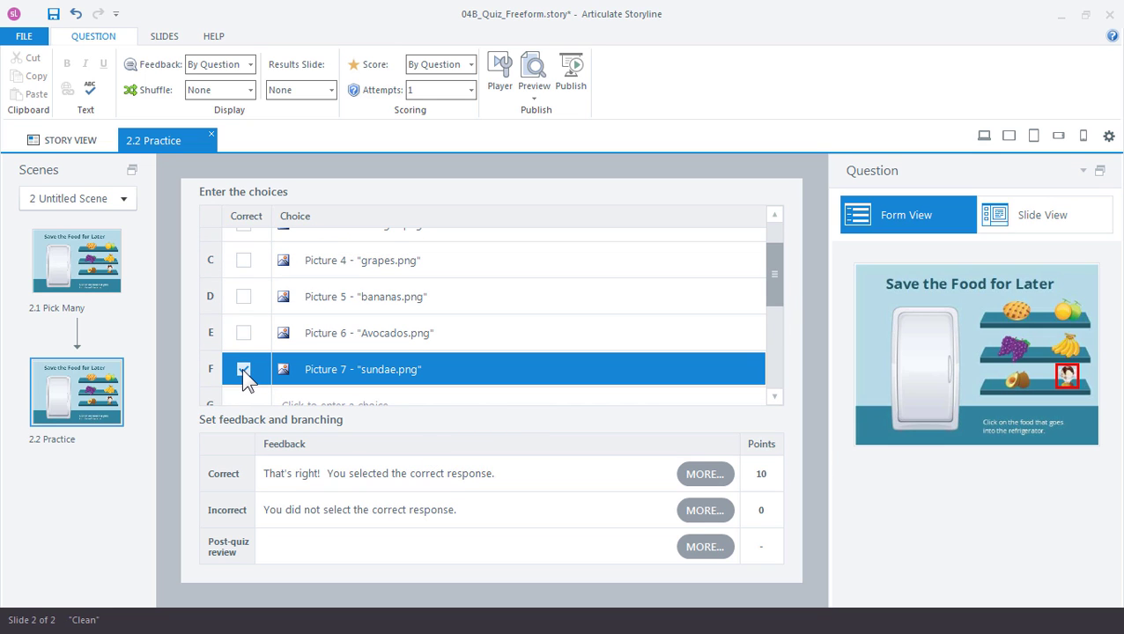
click(244, 333)
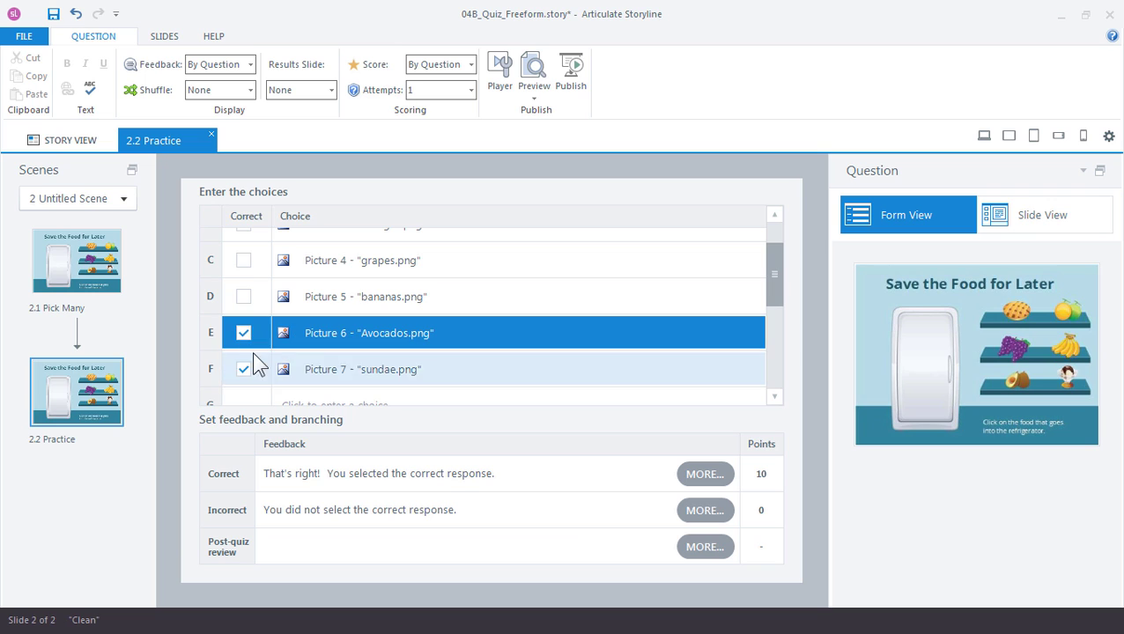
click(243, 260)
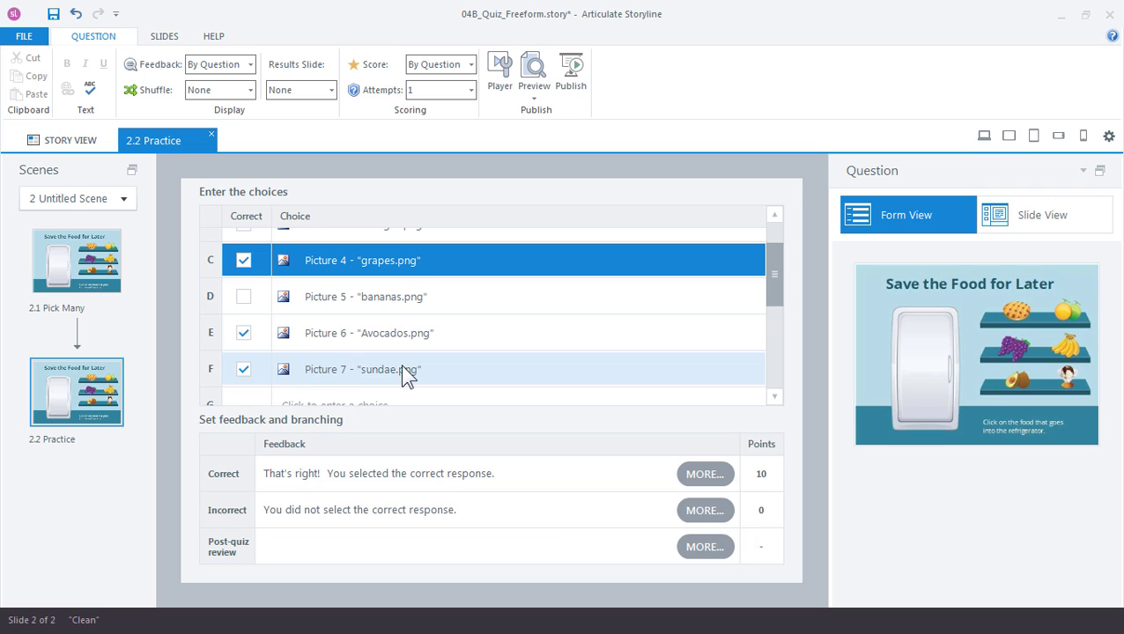
Step: Check the objects available for choice C, keep Picture 4 - "grapes.png", and return to Slide View
click(331, 261)
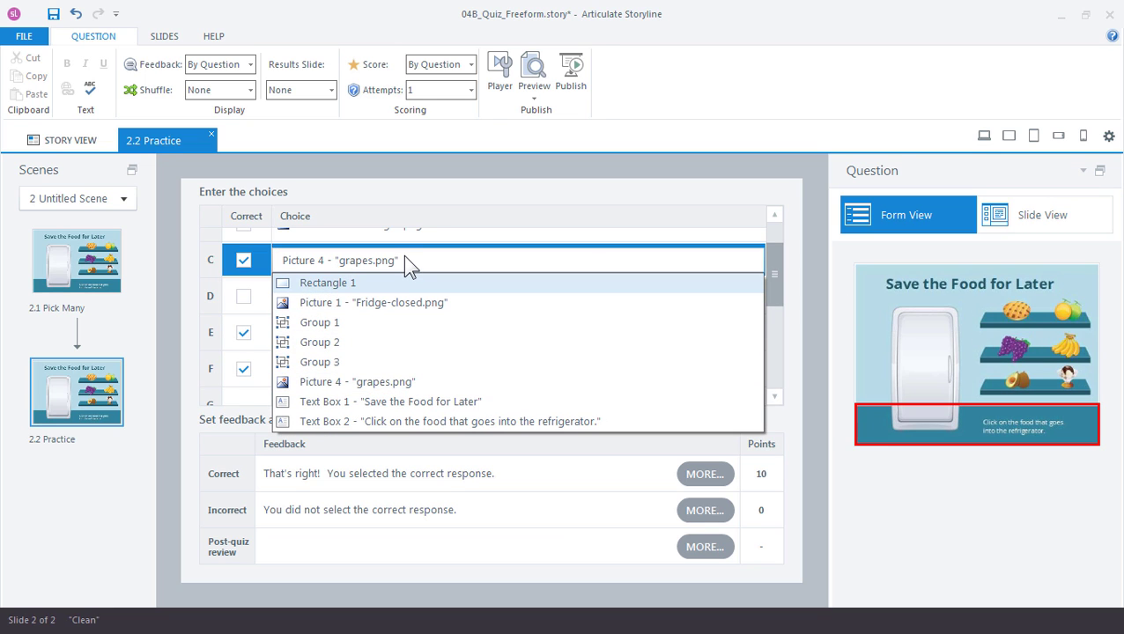
click(320, 382)
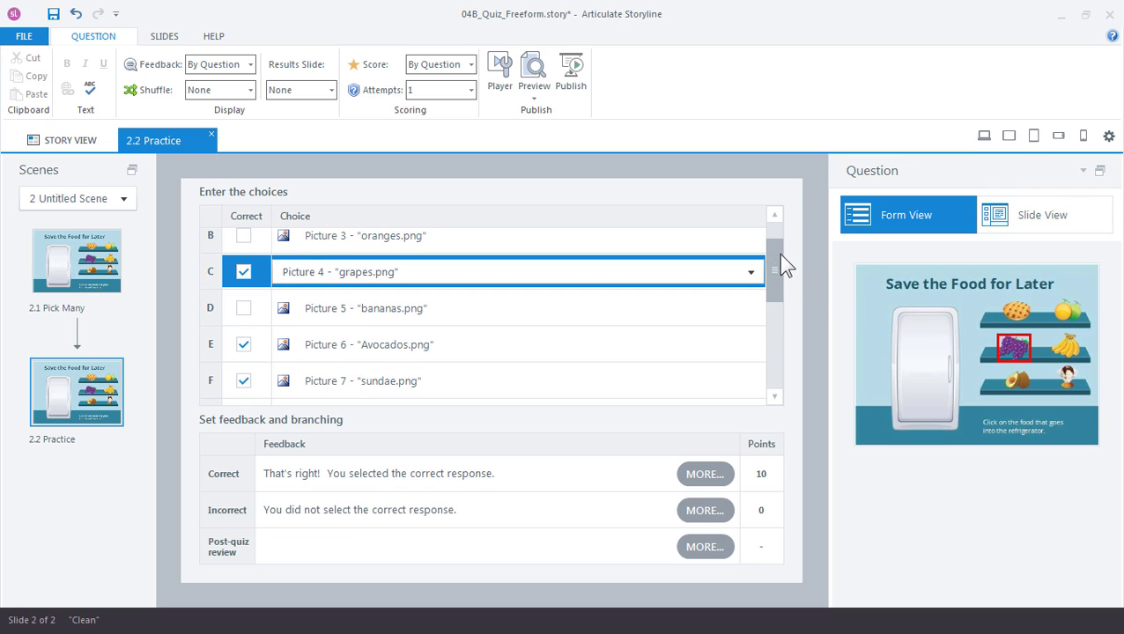
drag(778, 252, 778, 223)
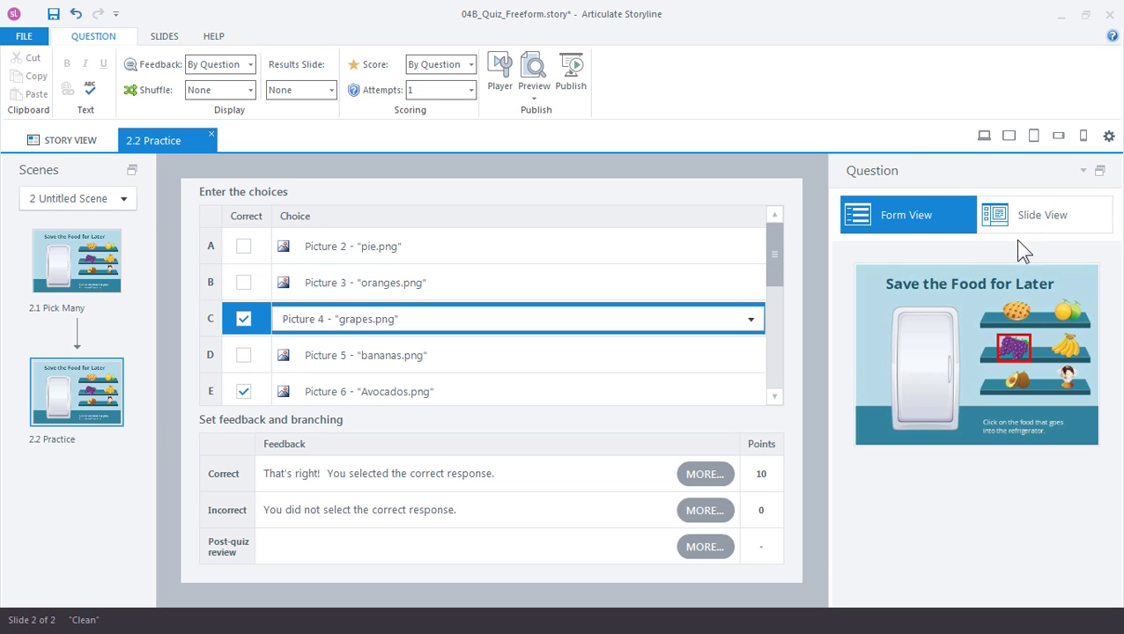
click(1032, 223)
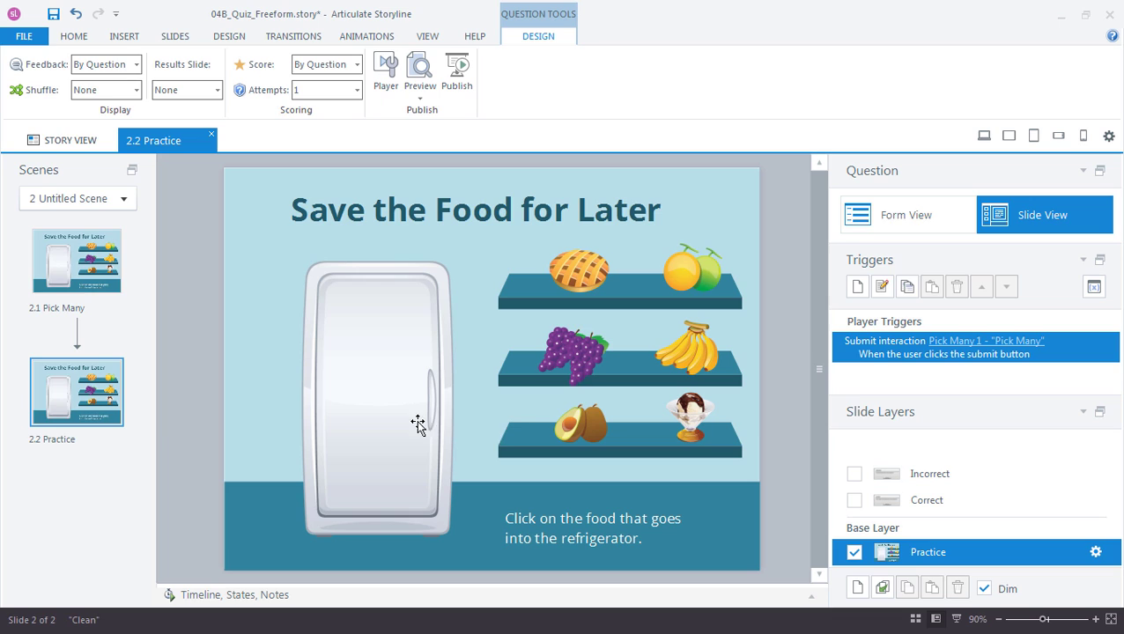
click(403, 353)
drag(415, 350, 342, 354)
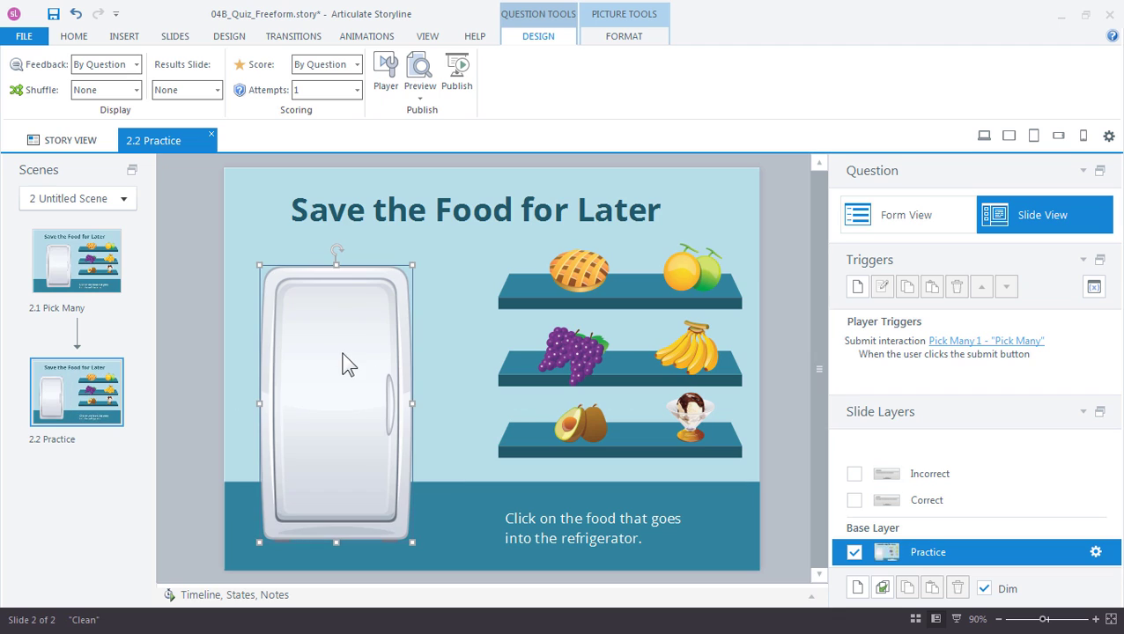
key(ctrl+z)
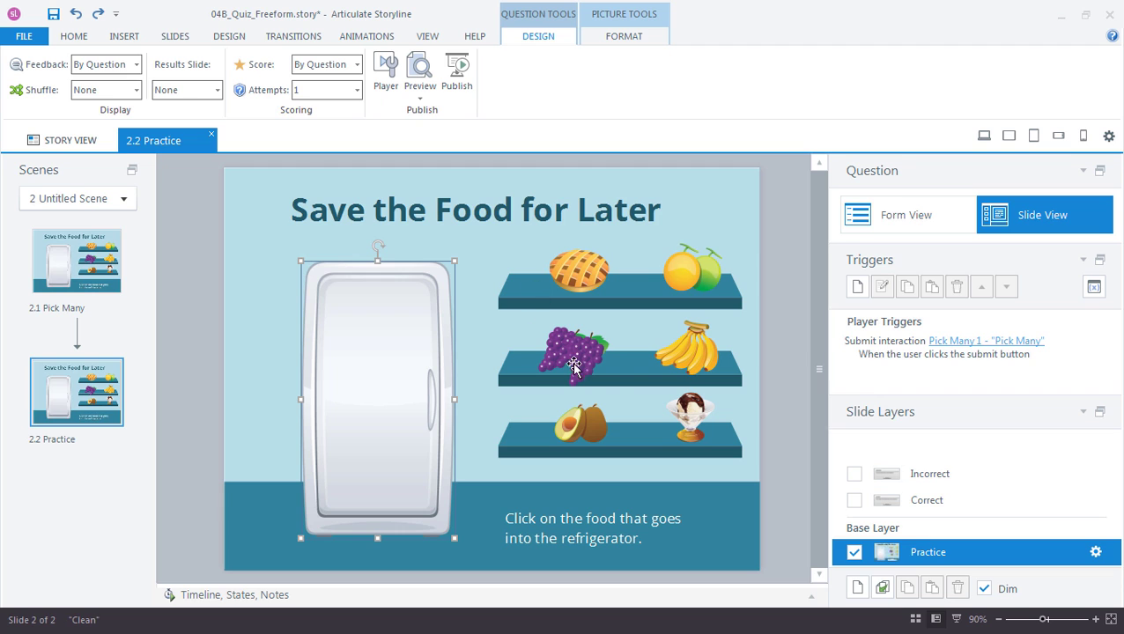
Step: Examine the Correct and Incorrect feedback layers, ending on the Practice base layer
click(913, 497)
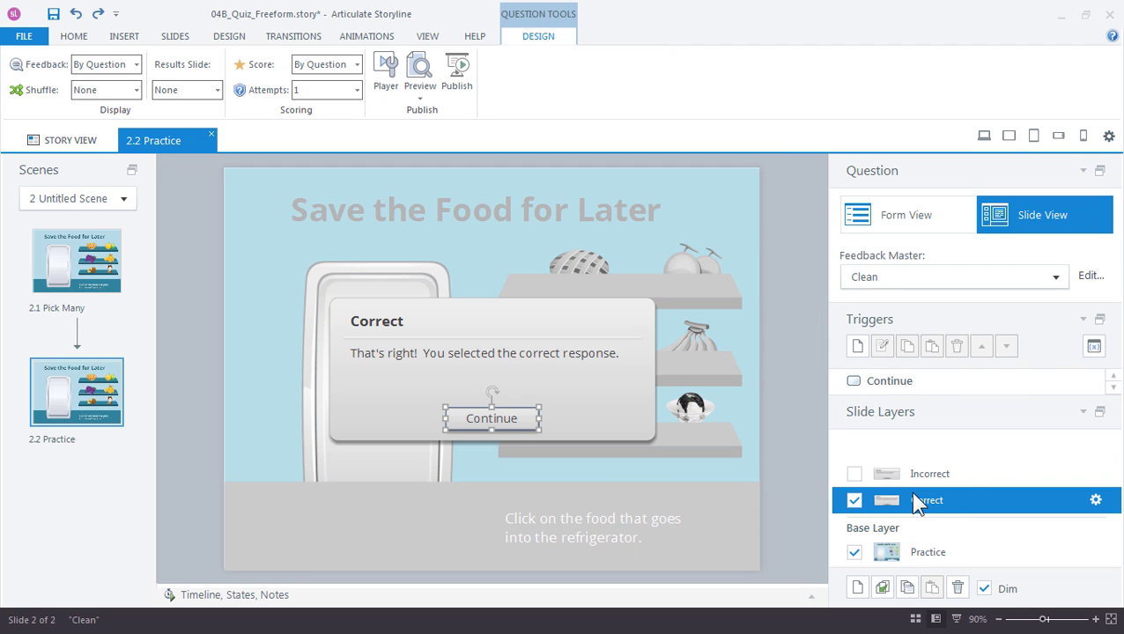
click(962, 477)
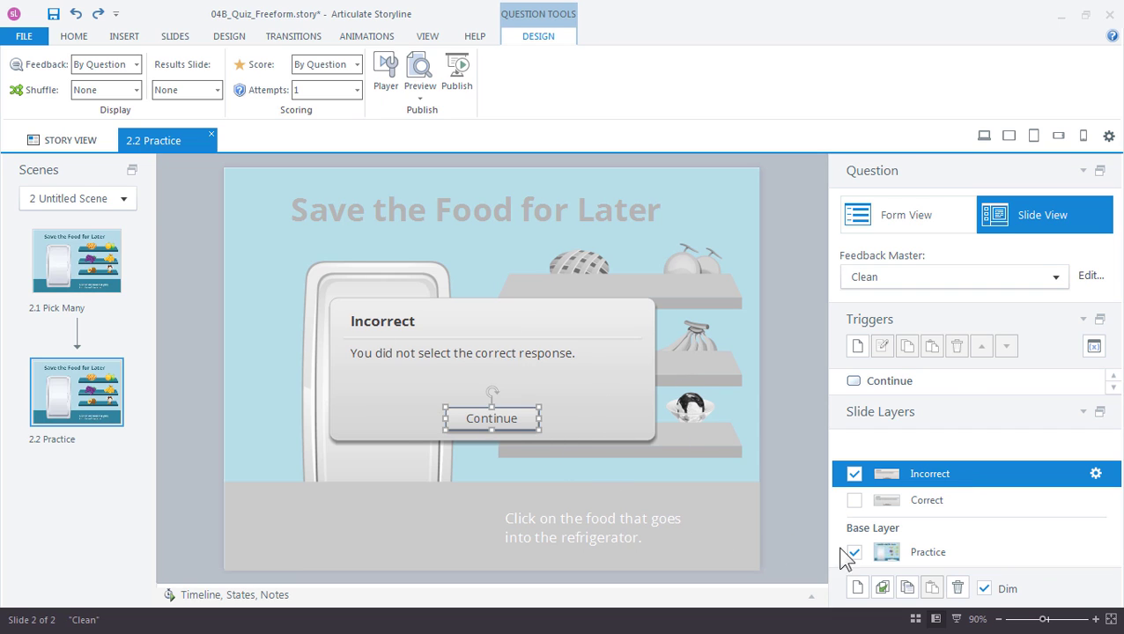
click(936, 561)
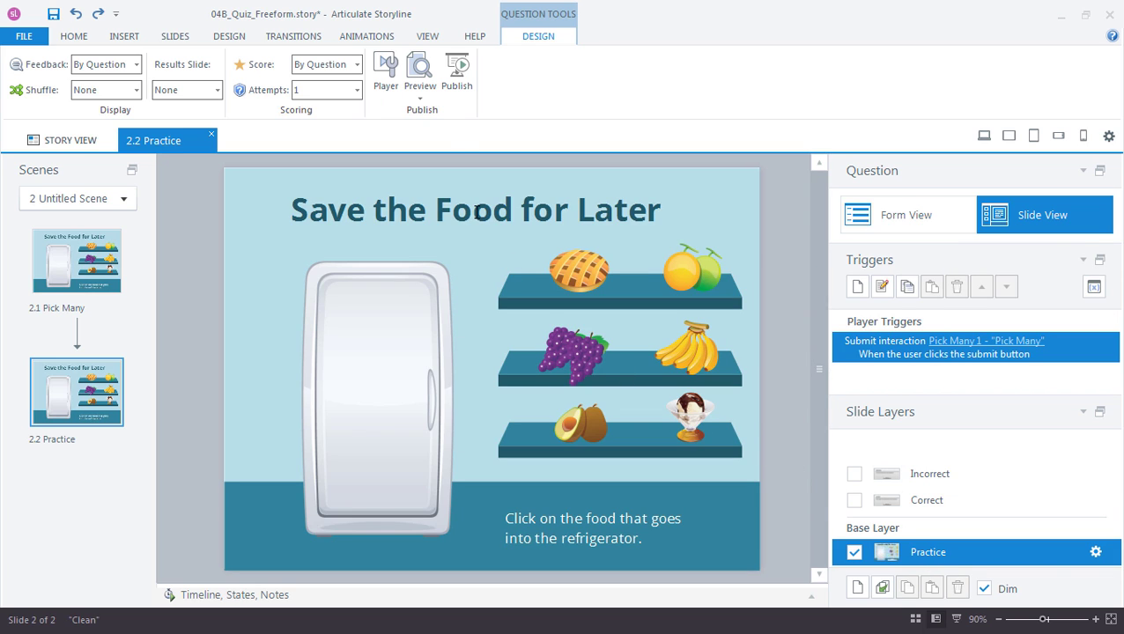
Step: Preview this slide, choose the grapes, avocados and sundae, submit the answer, and close the preview
click(421, 97)
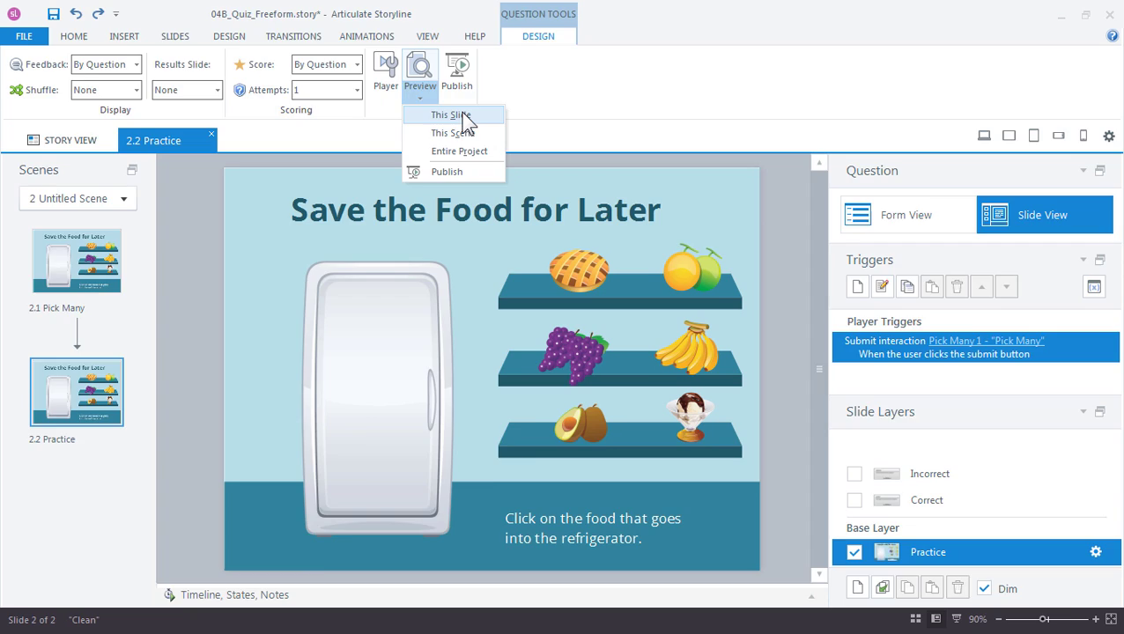
click(440, 115)
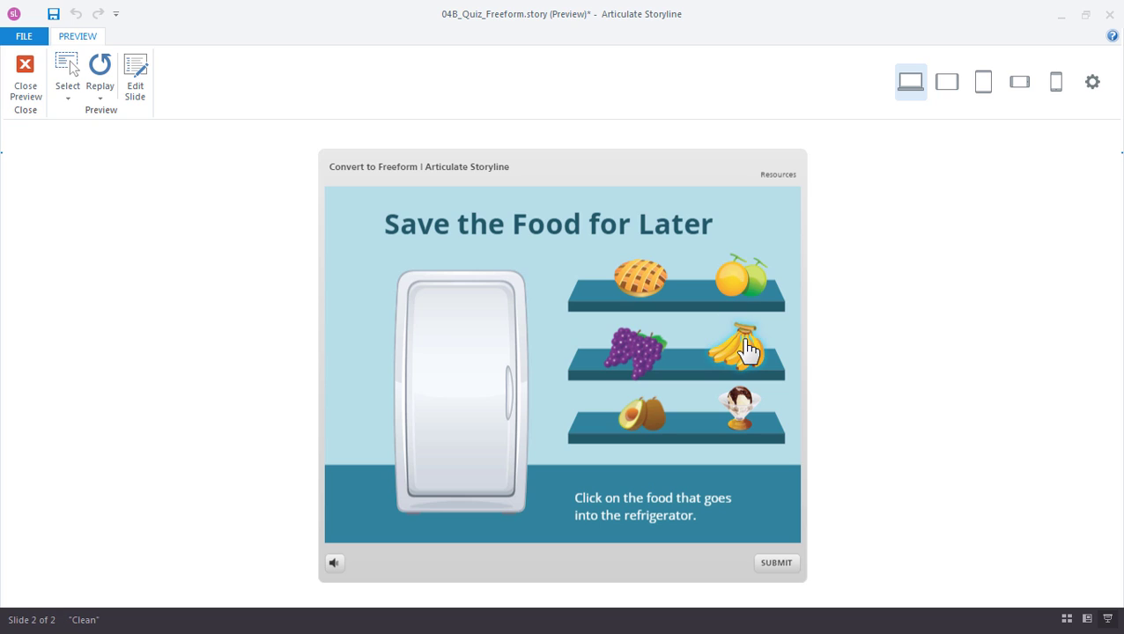
click(635, 358)
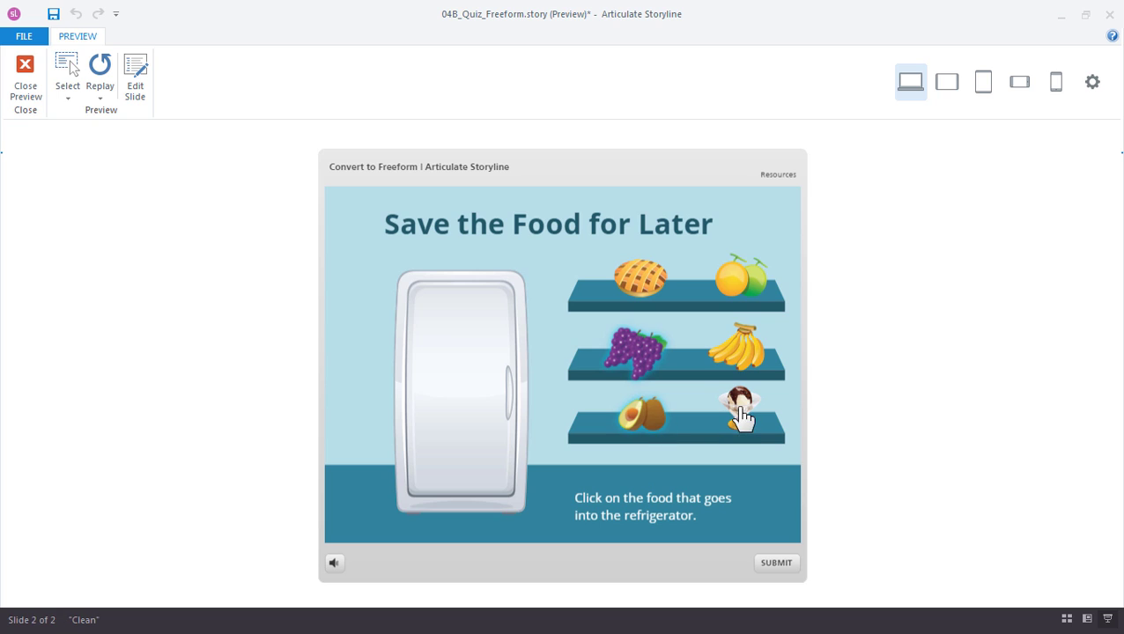
click(785, 564)
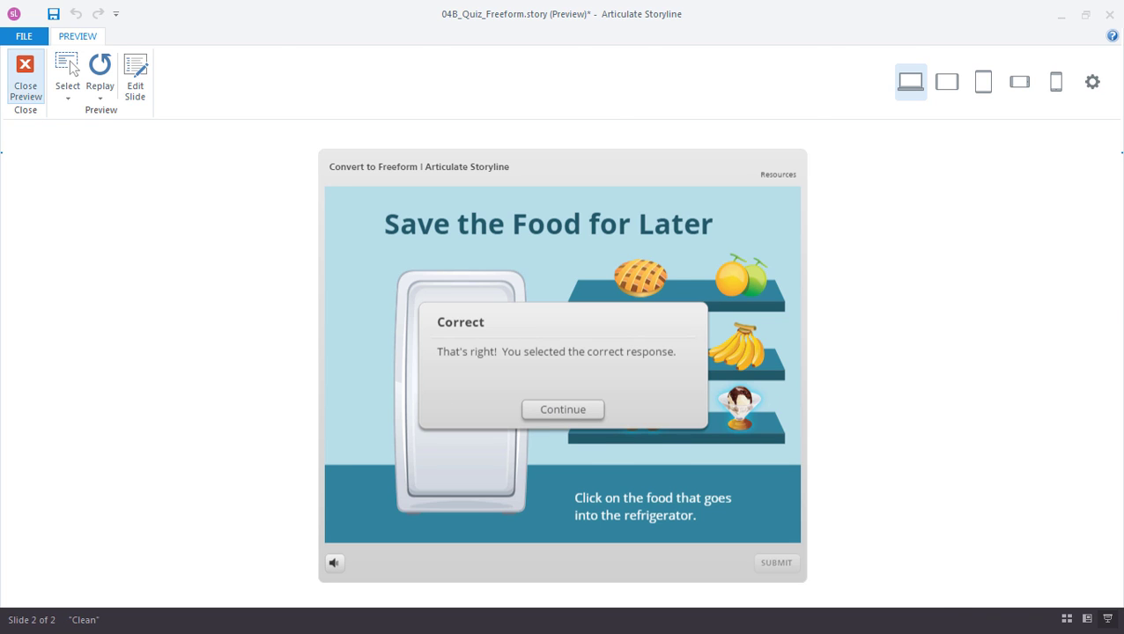
click(26, 78)
Step: Open the Selected state of the pie picture for editing
click(582, 278)
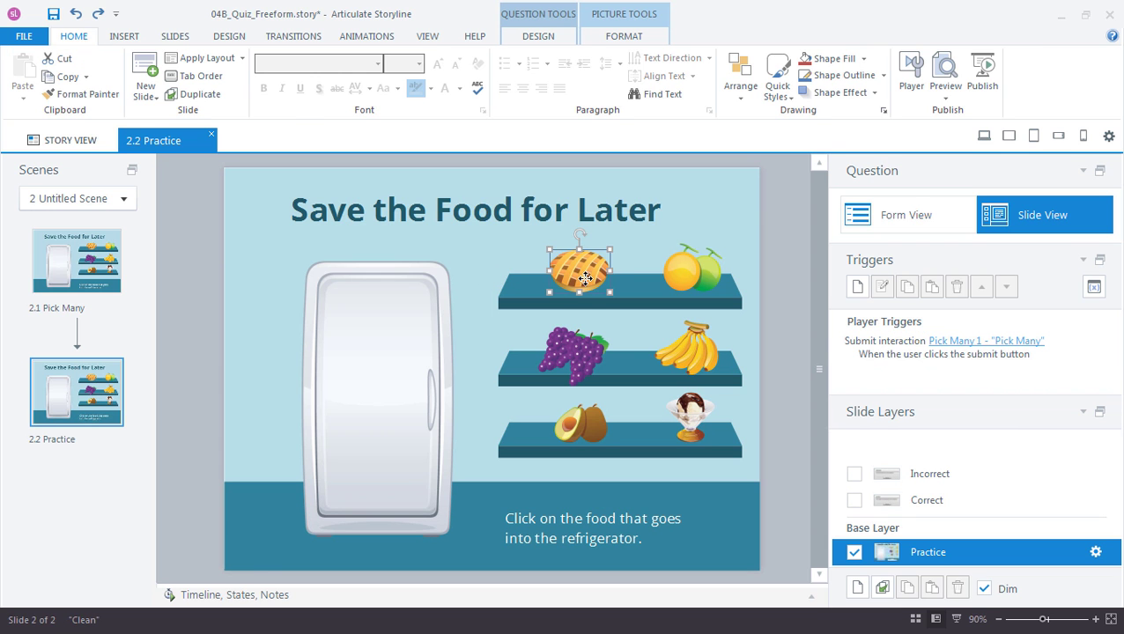
click(218, 598)
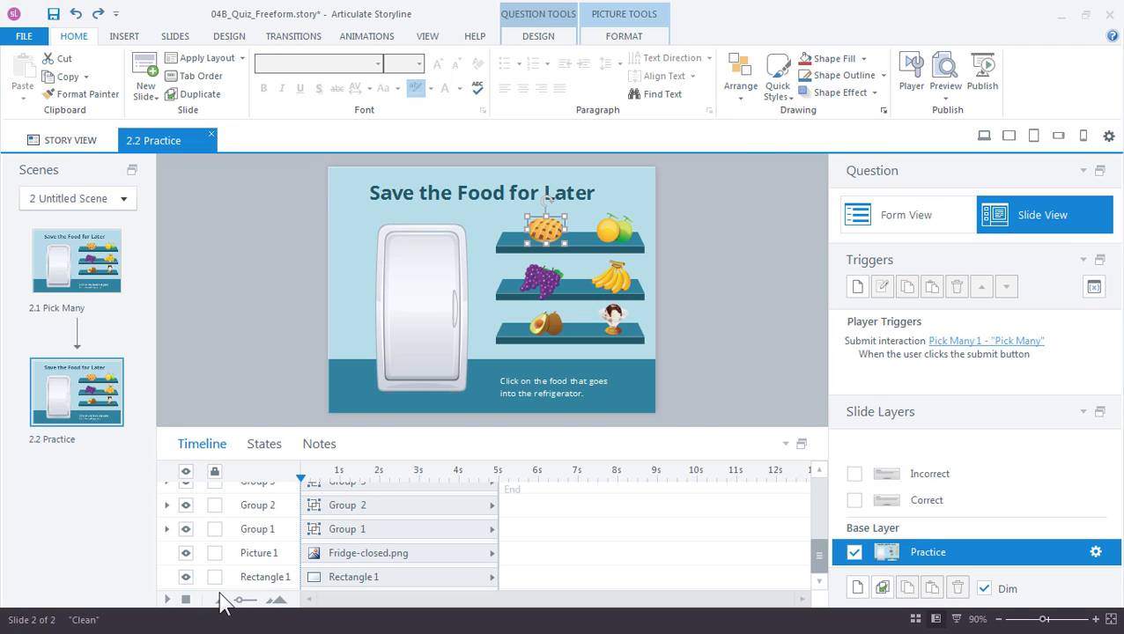
click(268, 447)
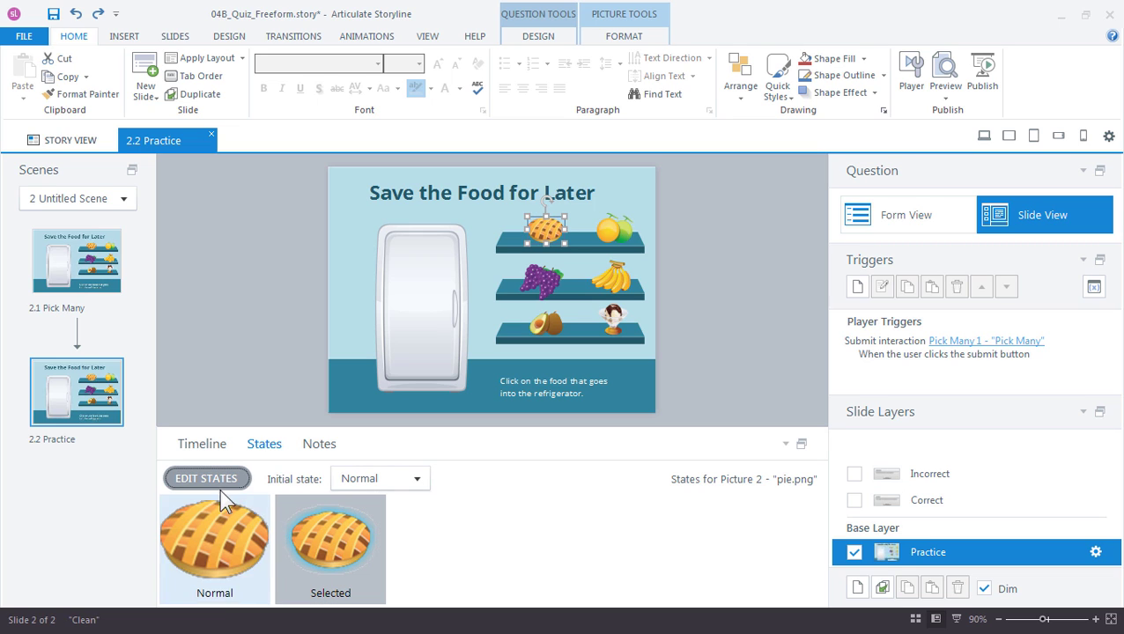
click(212, 484)
click(350, 560)
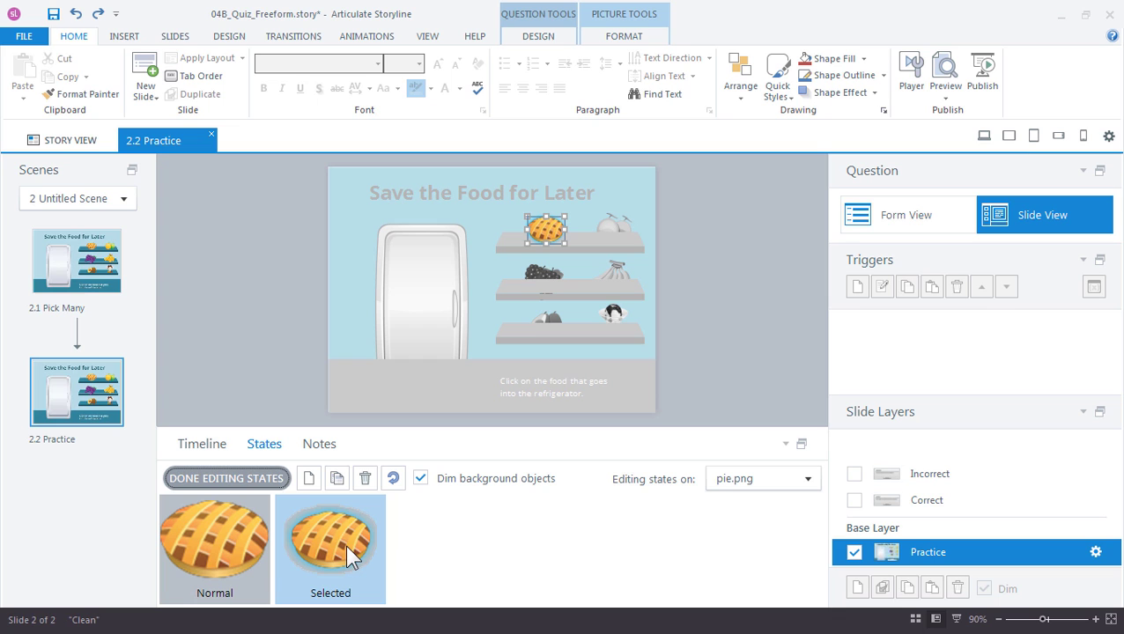
Step: Apply a red glow variation from the third row of the Glow effects to the pie's Selected state
click(1051, 620)
click(1051, 619)
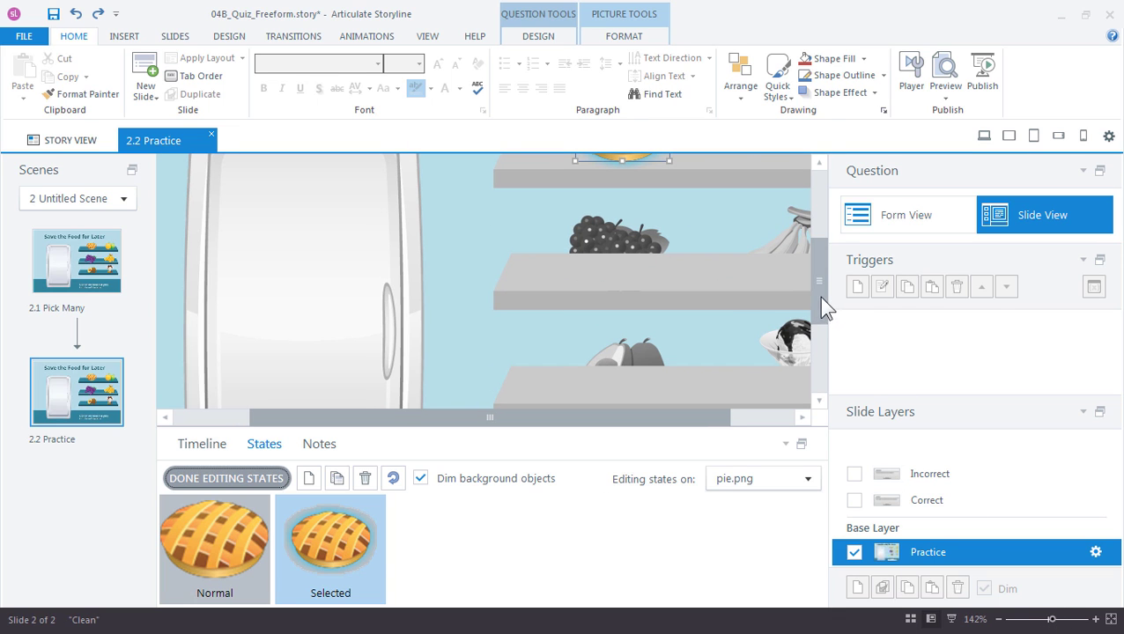
drag(818, 295, 826, 257)
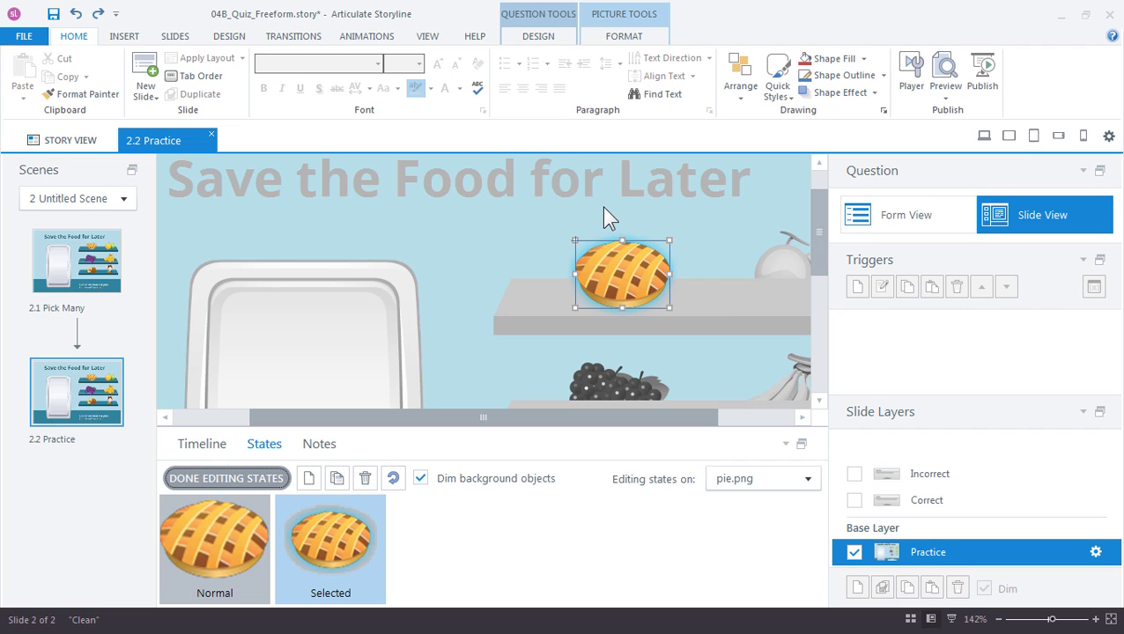
click(624, 36)
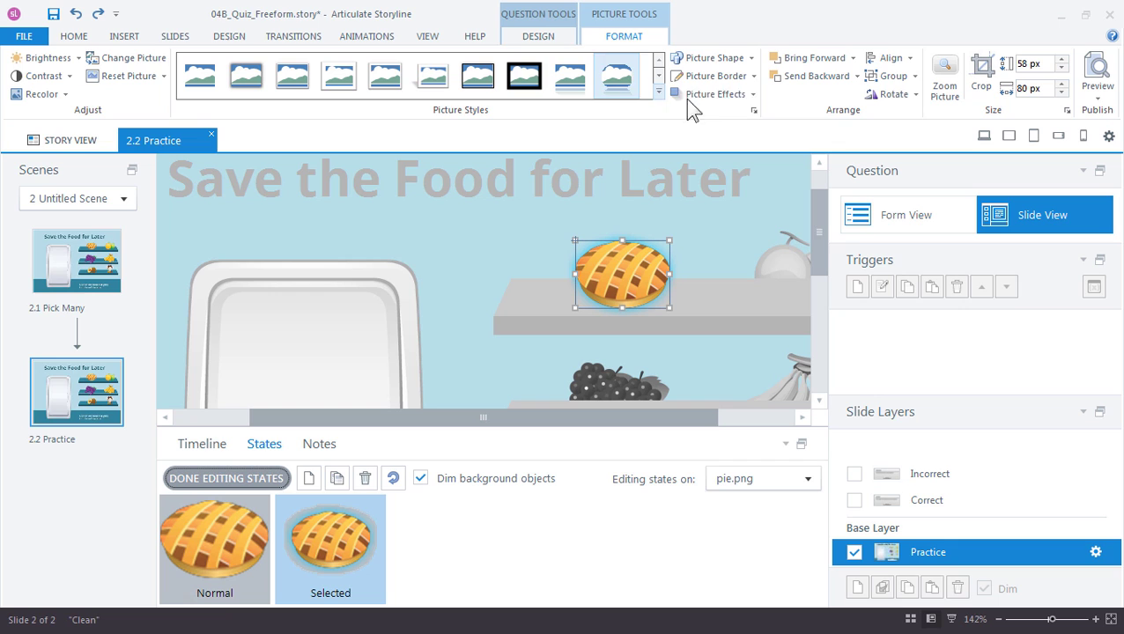
click(753, 95)
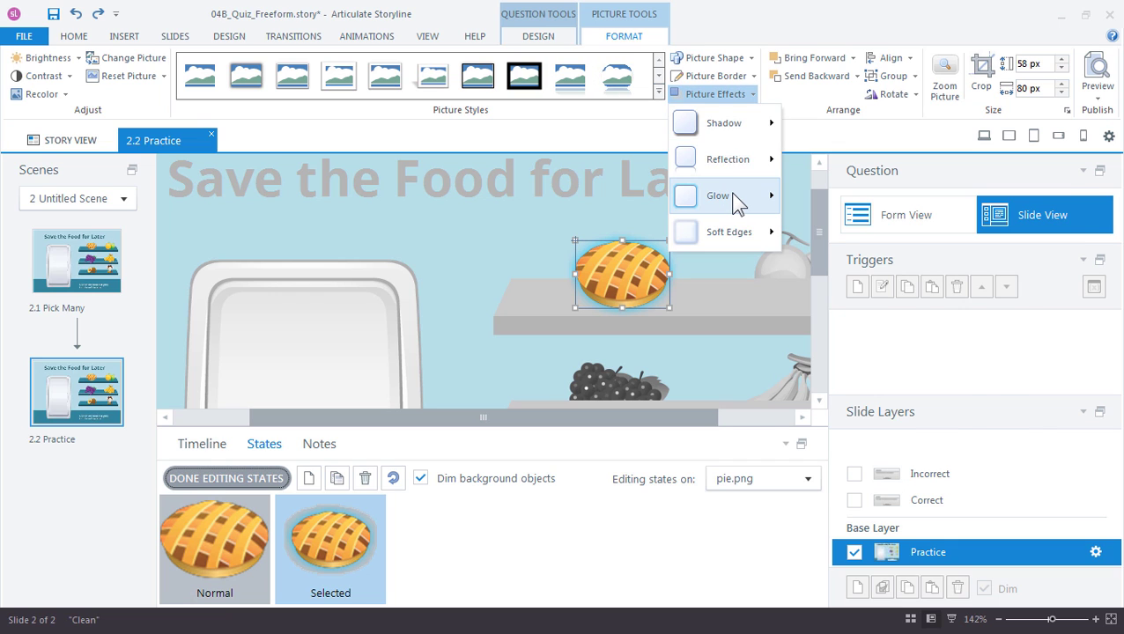
mouse_move(733, 197)
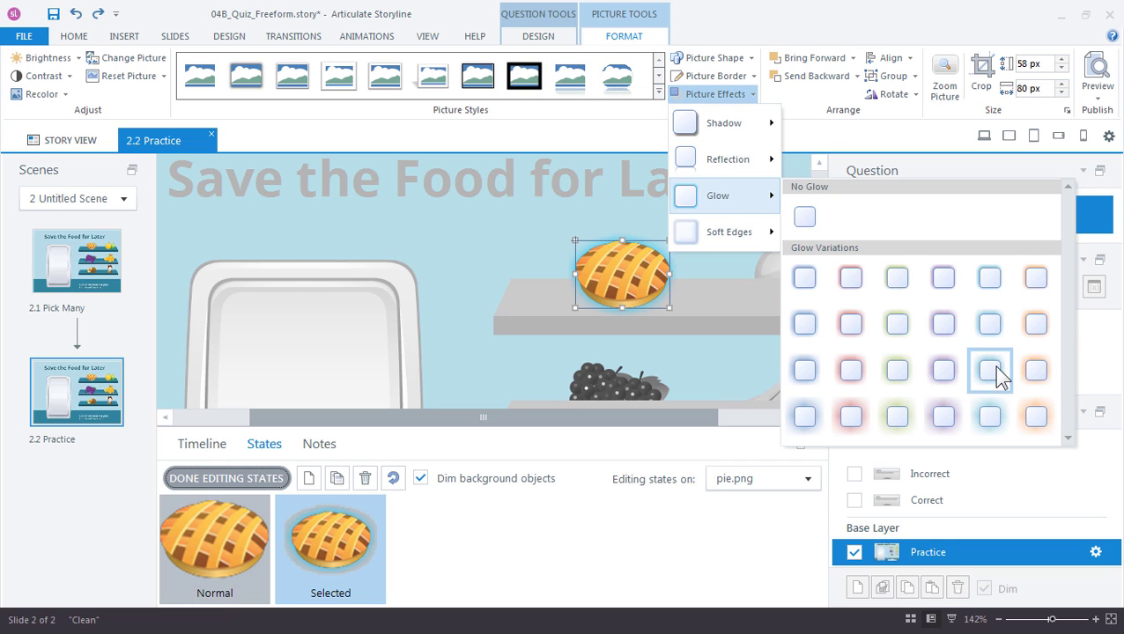
click(857, 374)
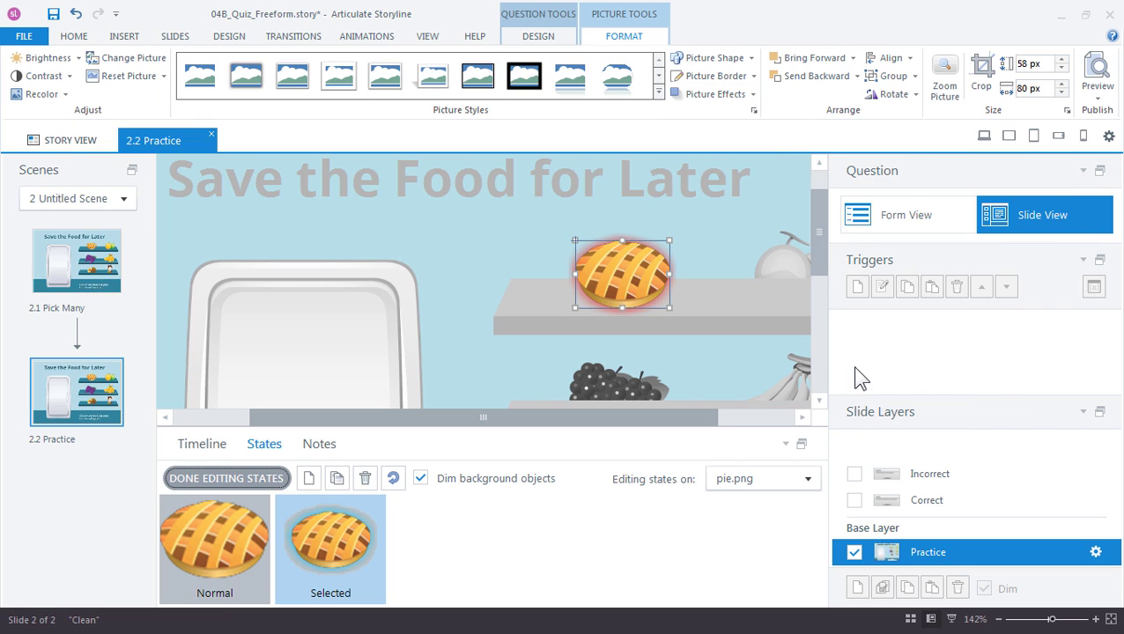
Step: Try out the Grayscale recolor and a checkmark shape on the pie's Selected state, discarding both
click(52, 91)
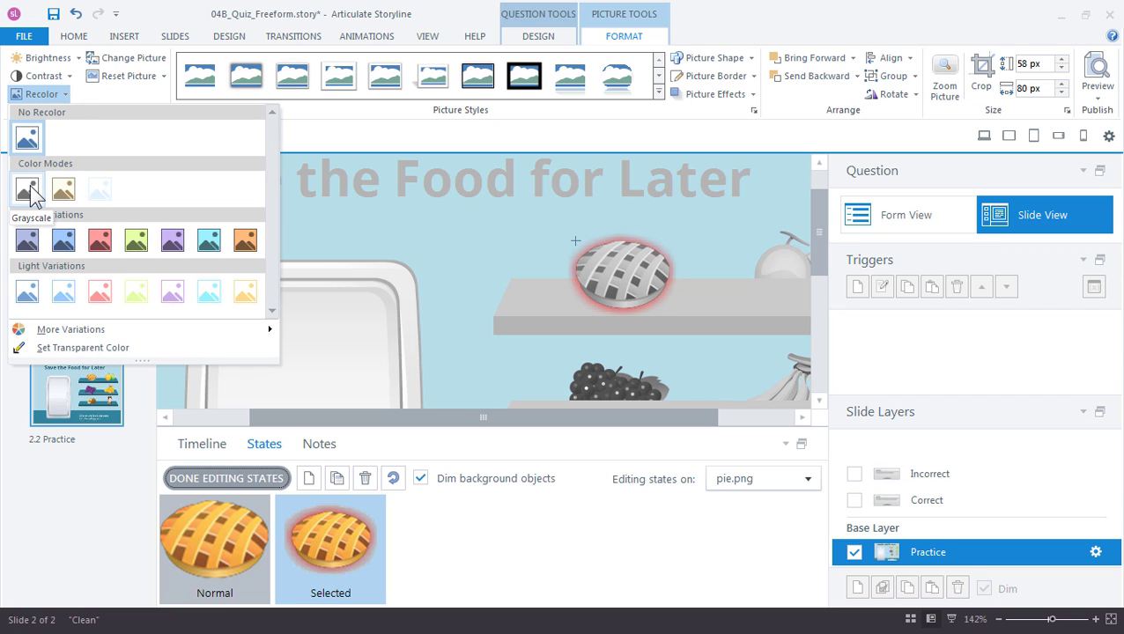
click(454, 144)
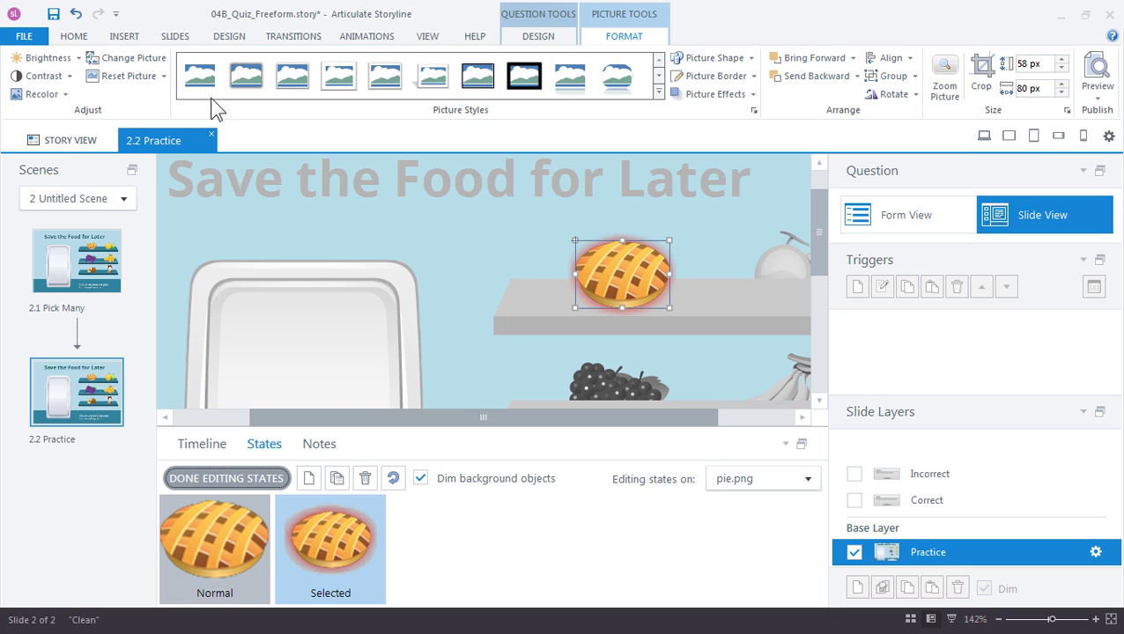
click(129, 37)
click(174, 101)
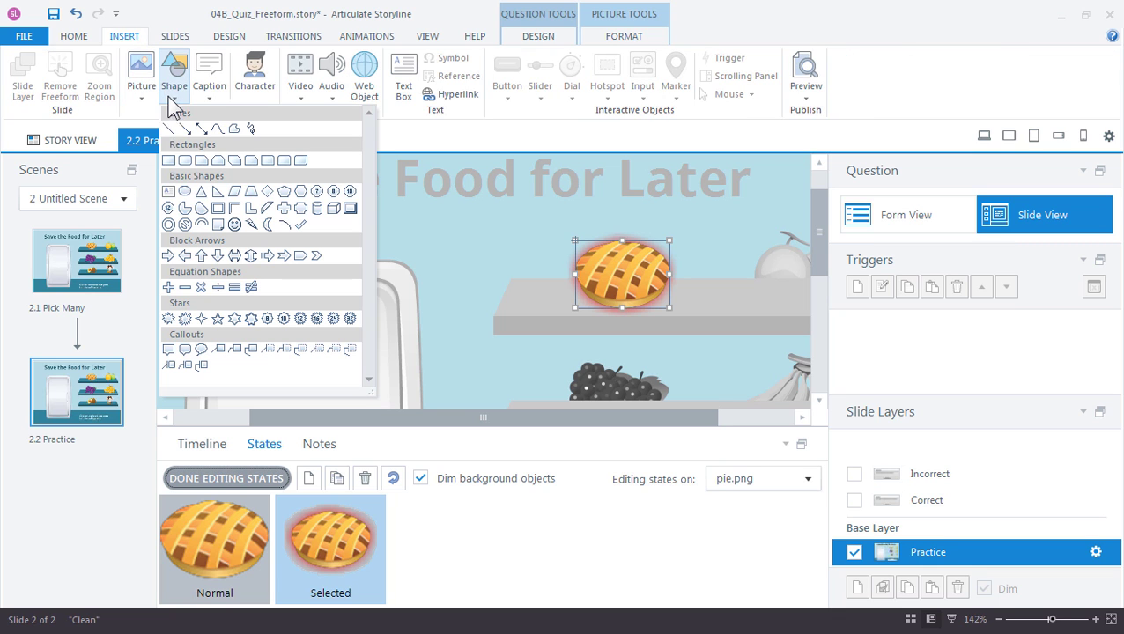
click(302, 227)
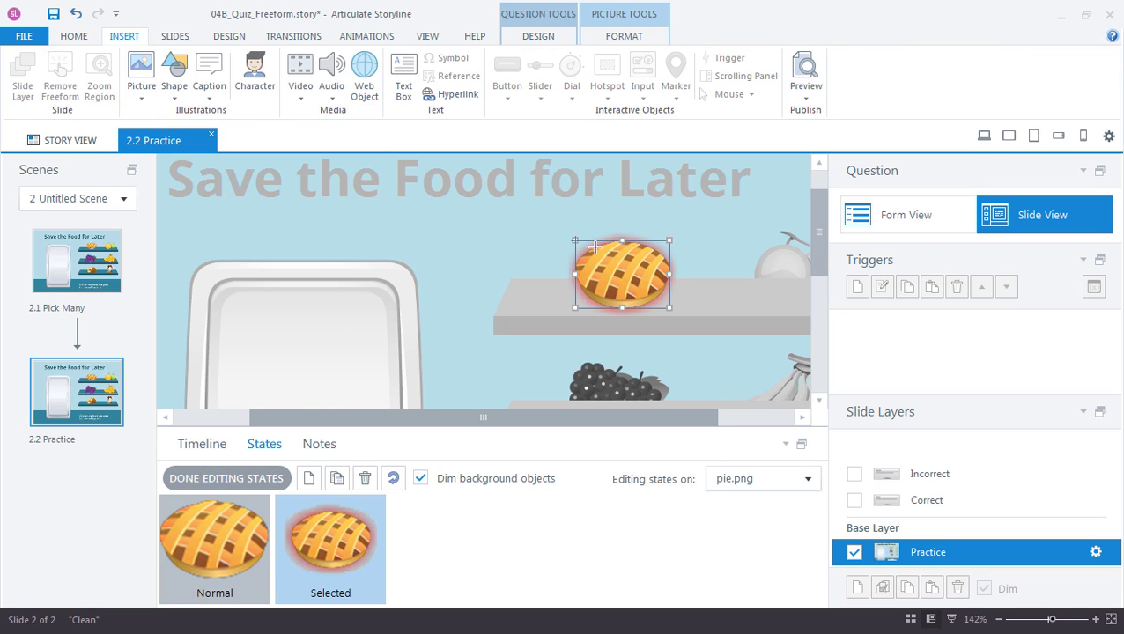
mouse_move(595, 247)
mouse_down()
mouse_move(660, 305)
mouse_move(643, 264)
mouse_up()
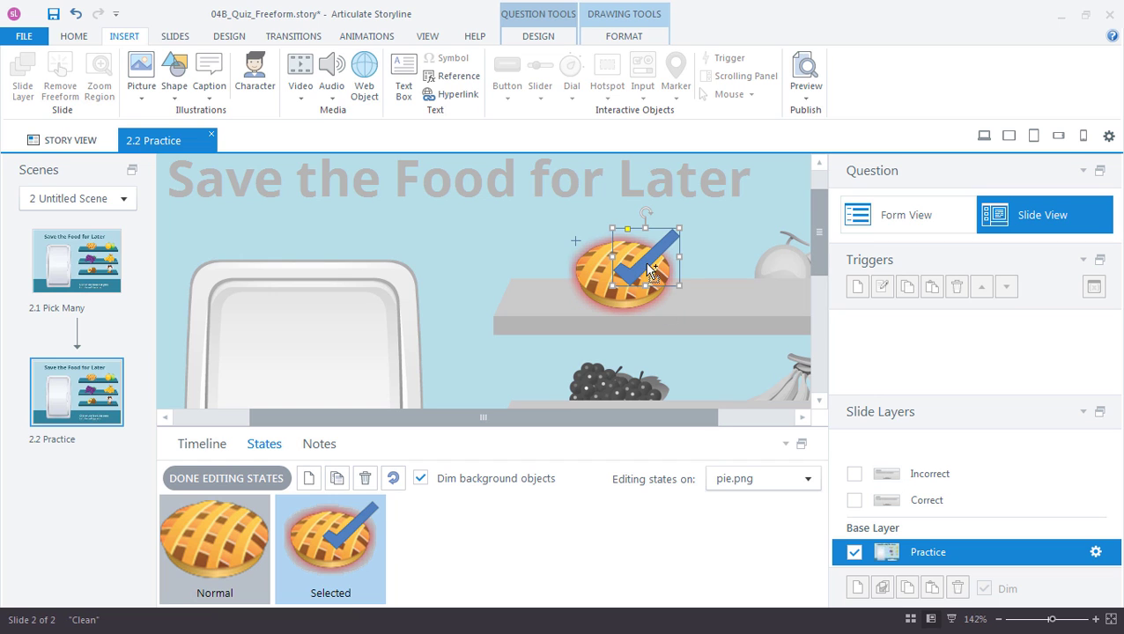
key(Delete)
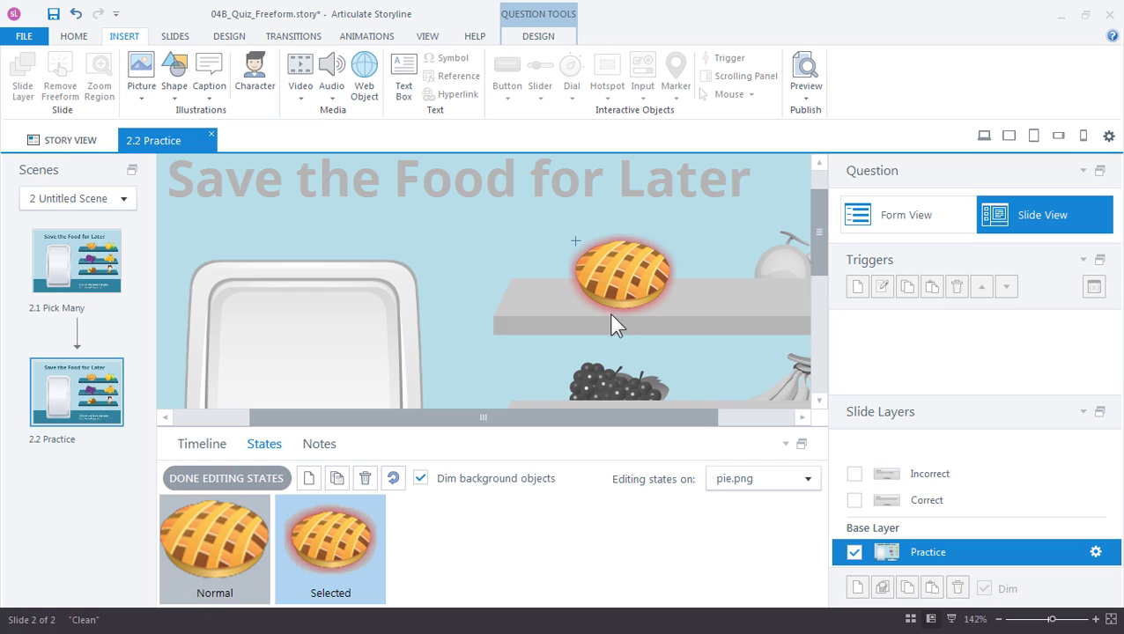
Step: Finish editing the pie's states and check the states of the oranges picture
click(254, 480)
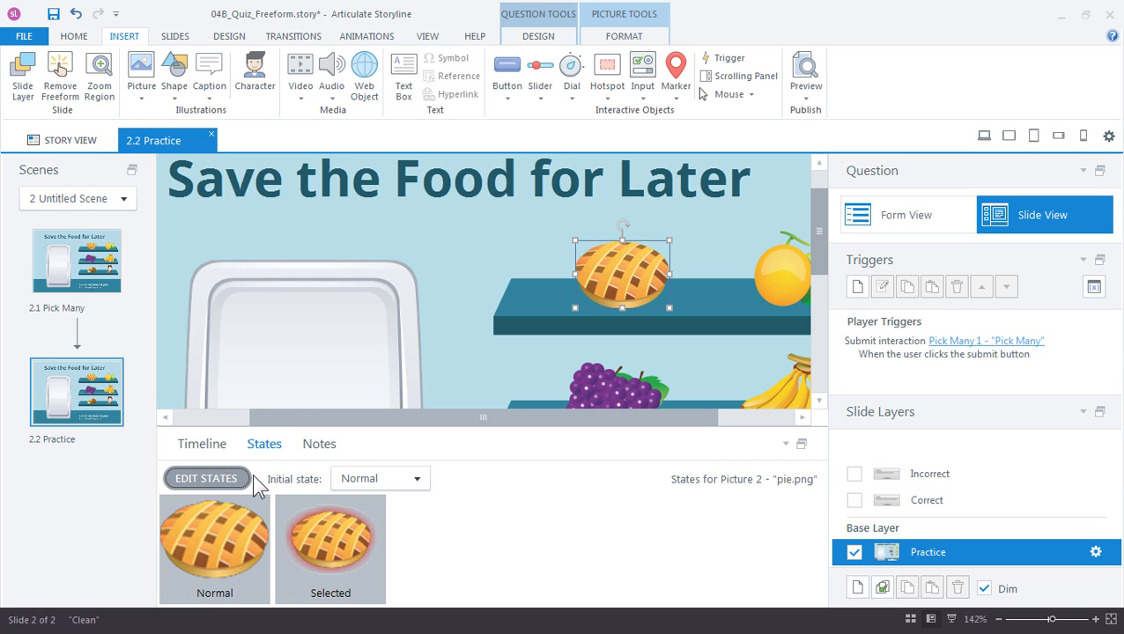
click(1048, 620)
drag(1046, 622, 1043, 621)
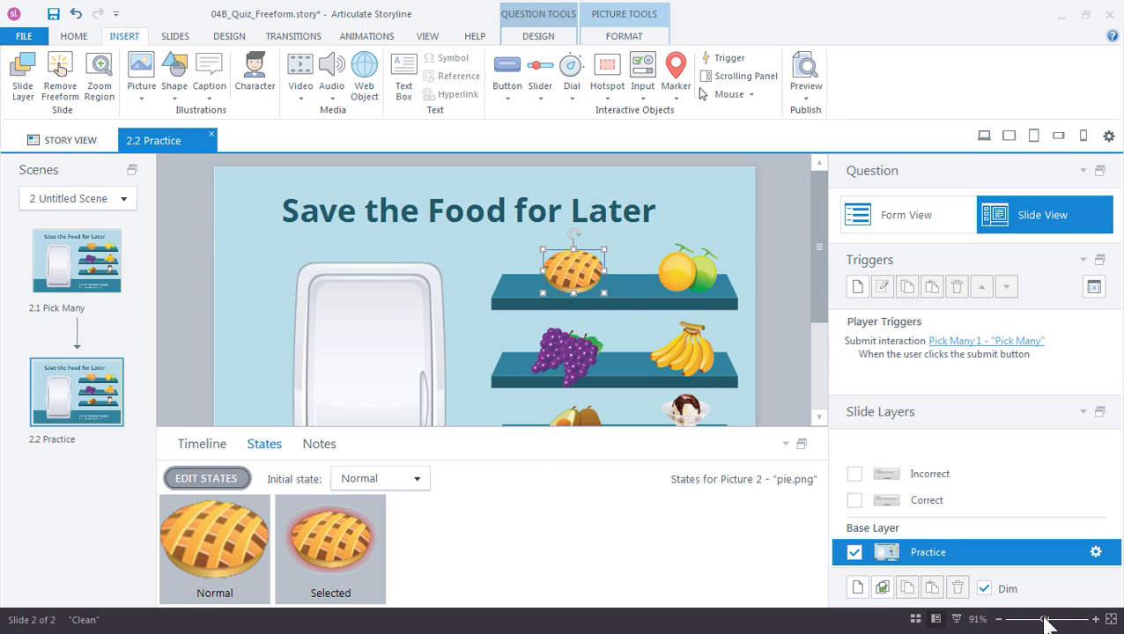
click(1112, 620)
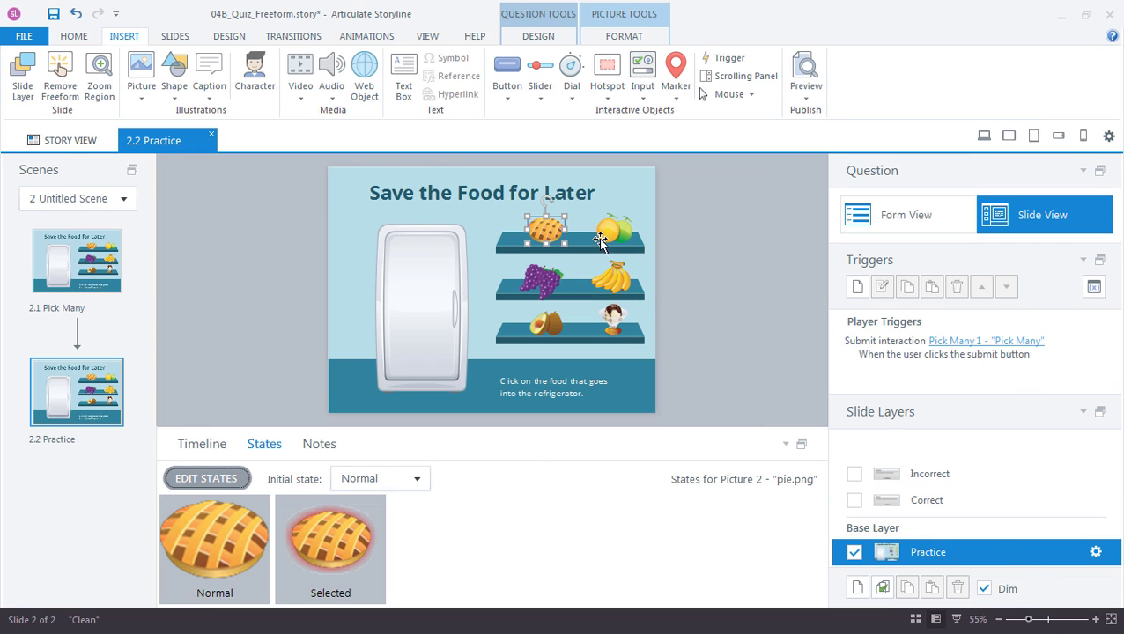
click(600, 237)
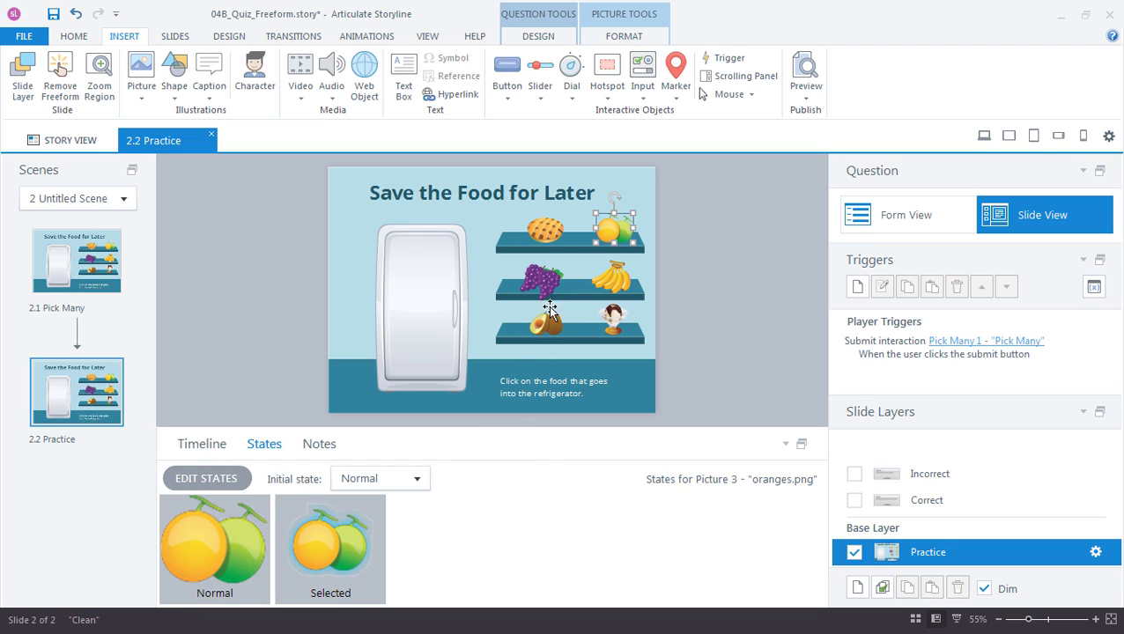
Step: Copy the pie's state formatting to the oranges picture with the Format Painter
click(546, 227)
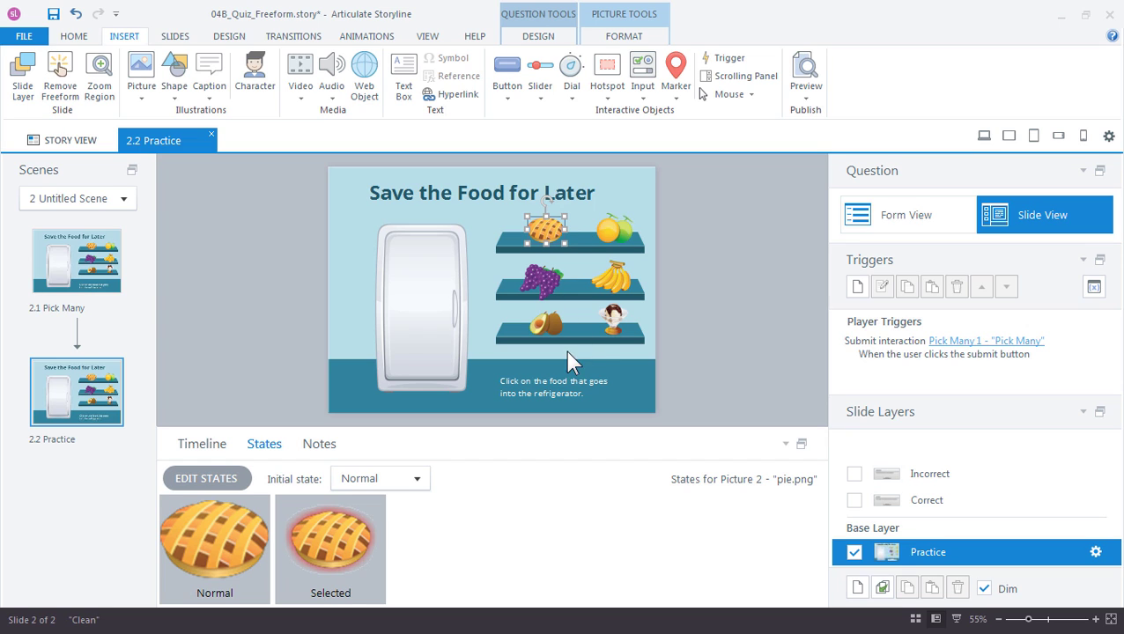
click(76, 36)
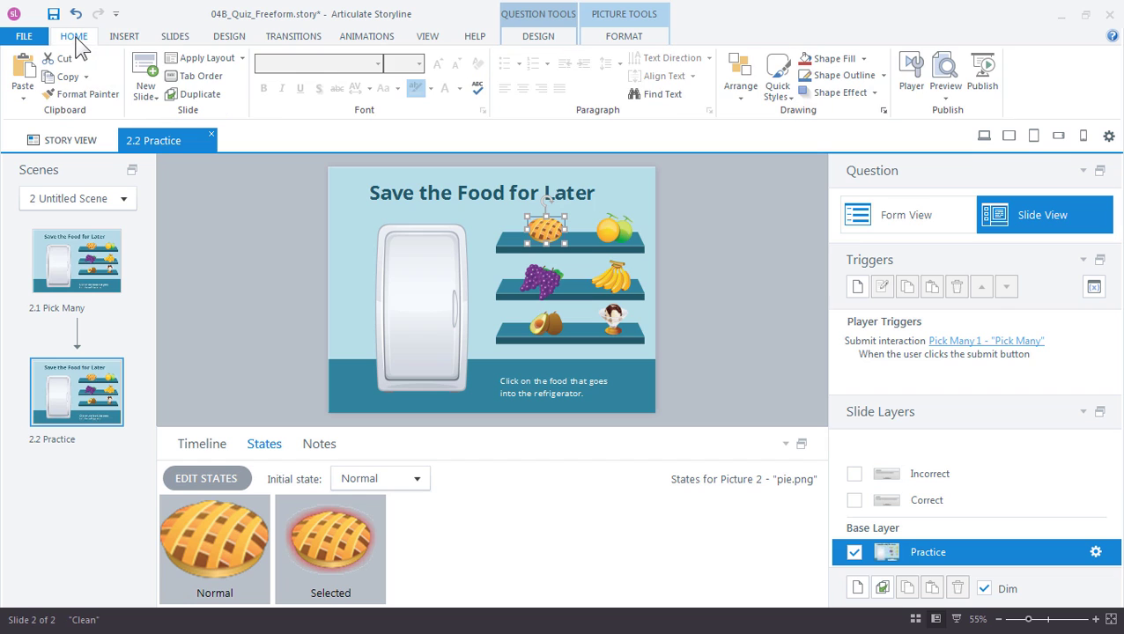
click(81, 94)
click(610, 233)
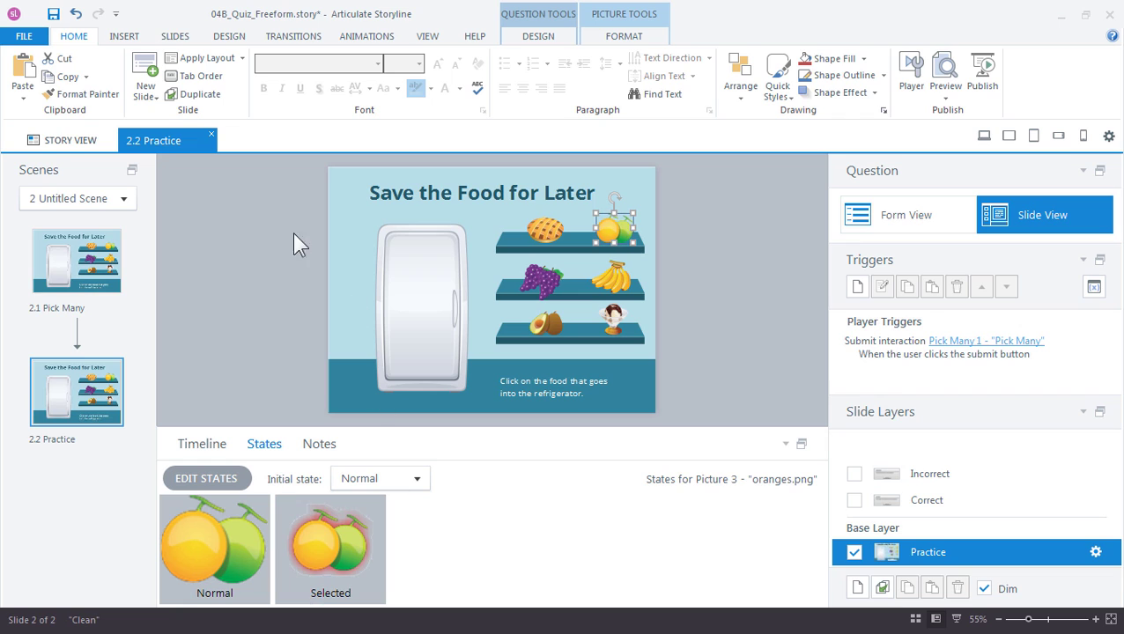
Step: Copy the oranges' formatting to the grapes, bananas, sundae and avocados with the Format Painter, and check the avocados' states
click(90, 89)
click(541, 275)
click(614, 280)
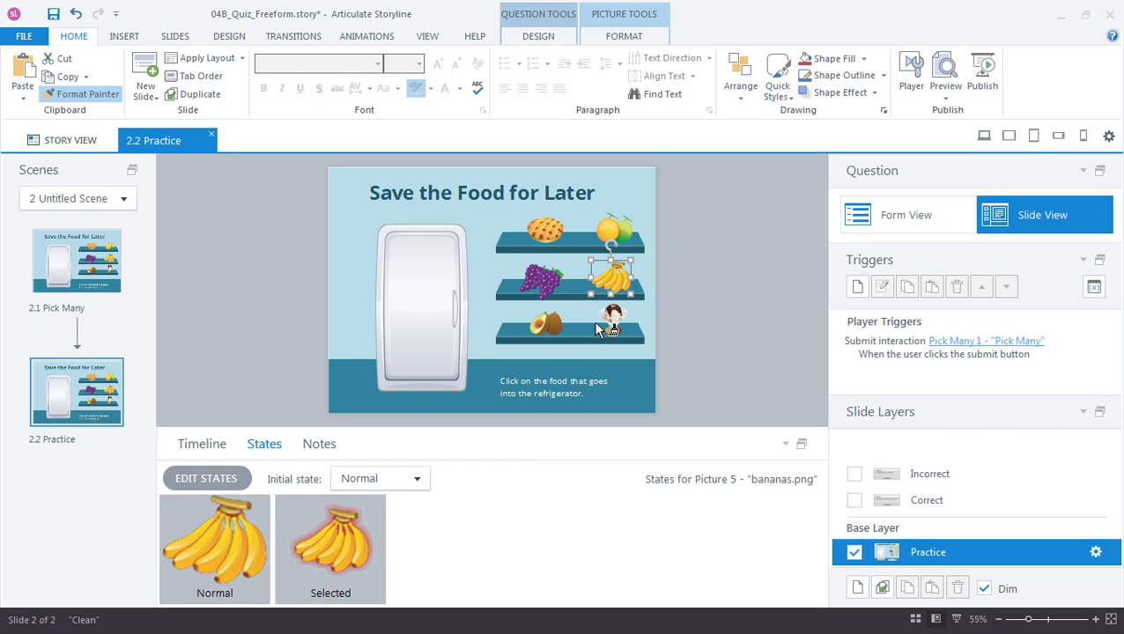
click(617, 315)
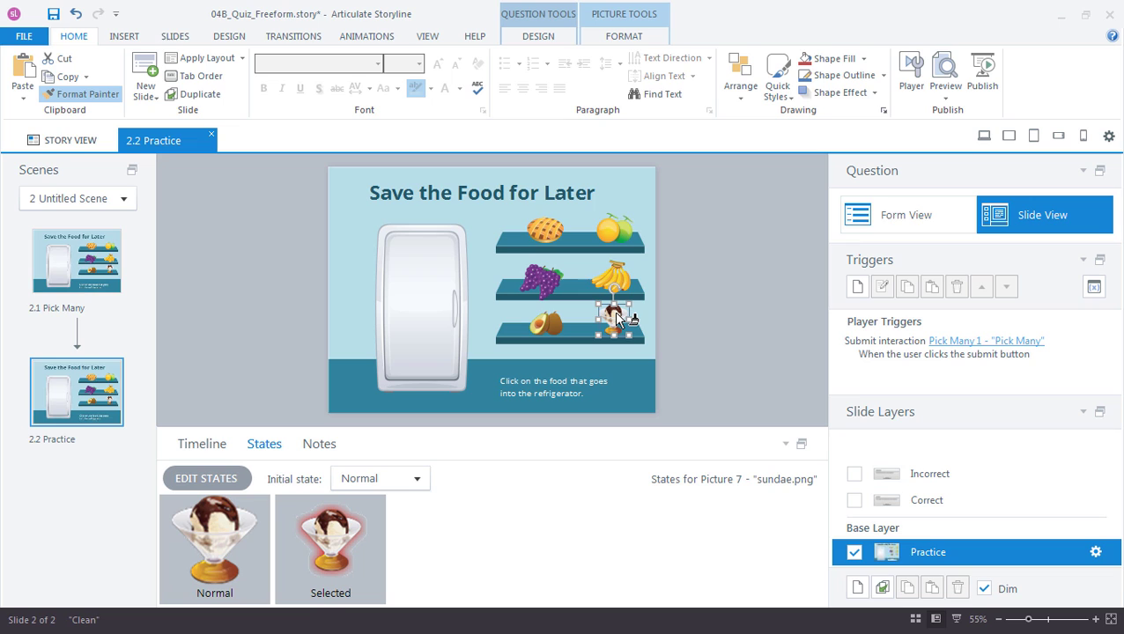
click(550, 328)
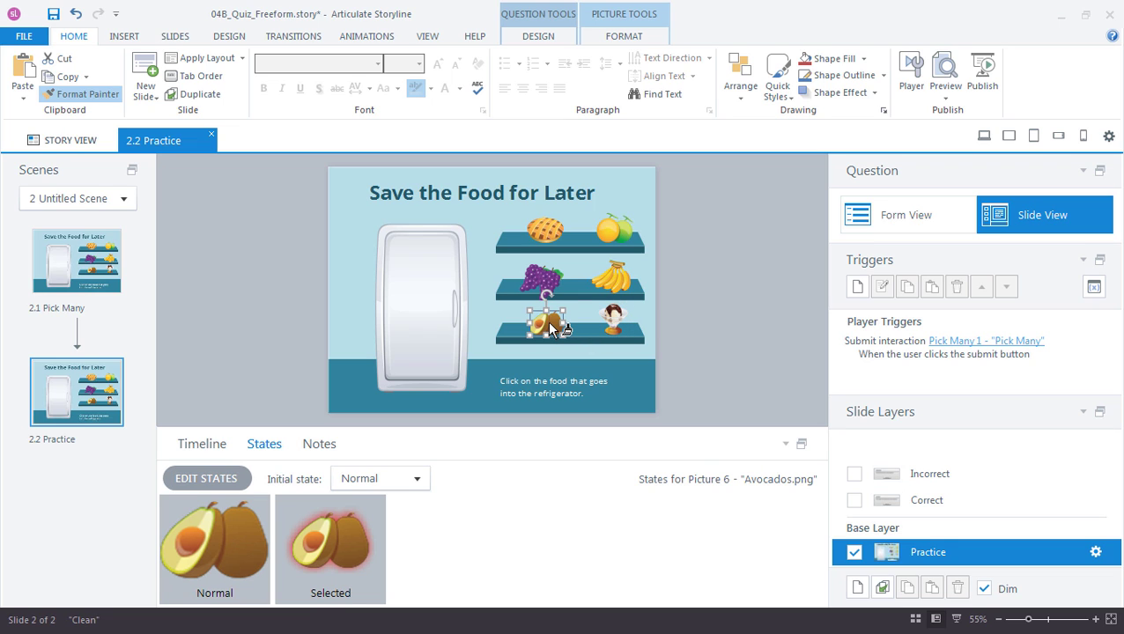
click(701, 313)
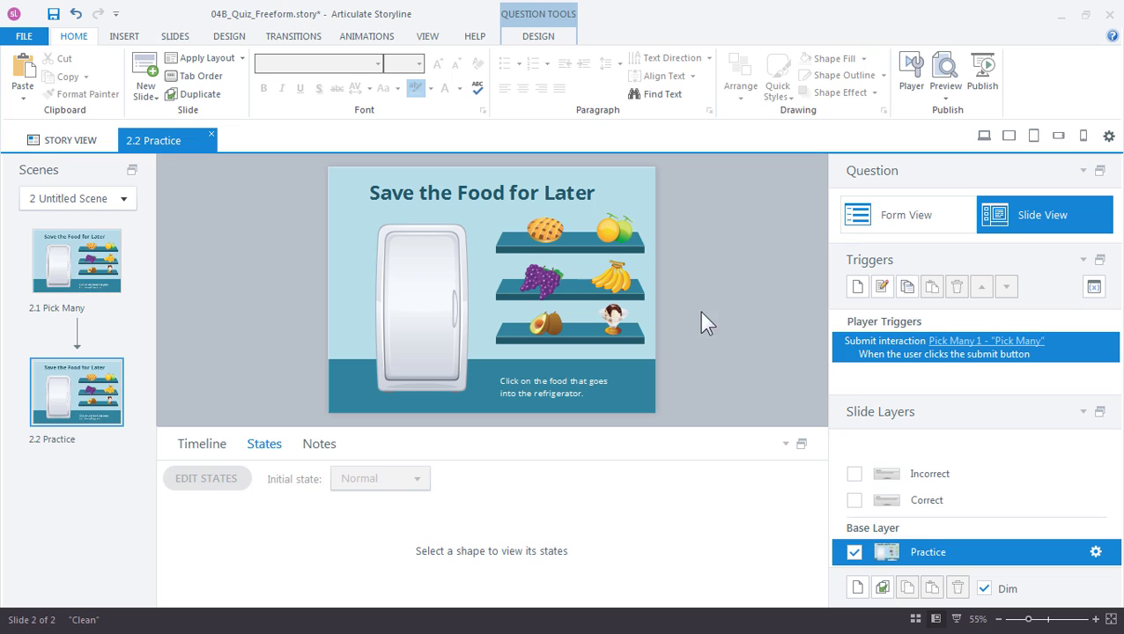
click(533, 317)
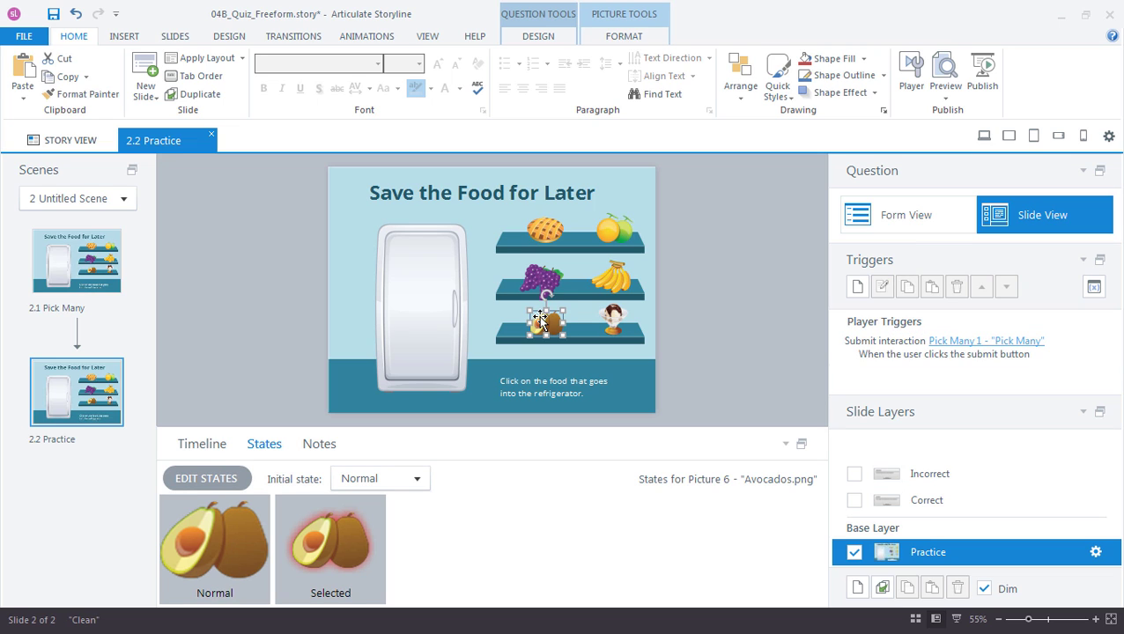